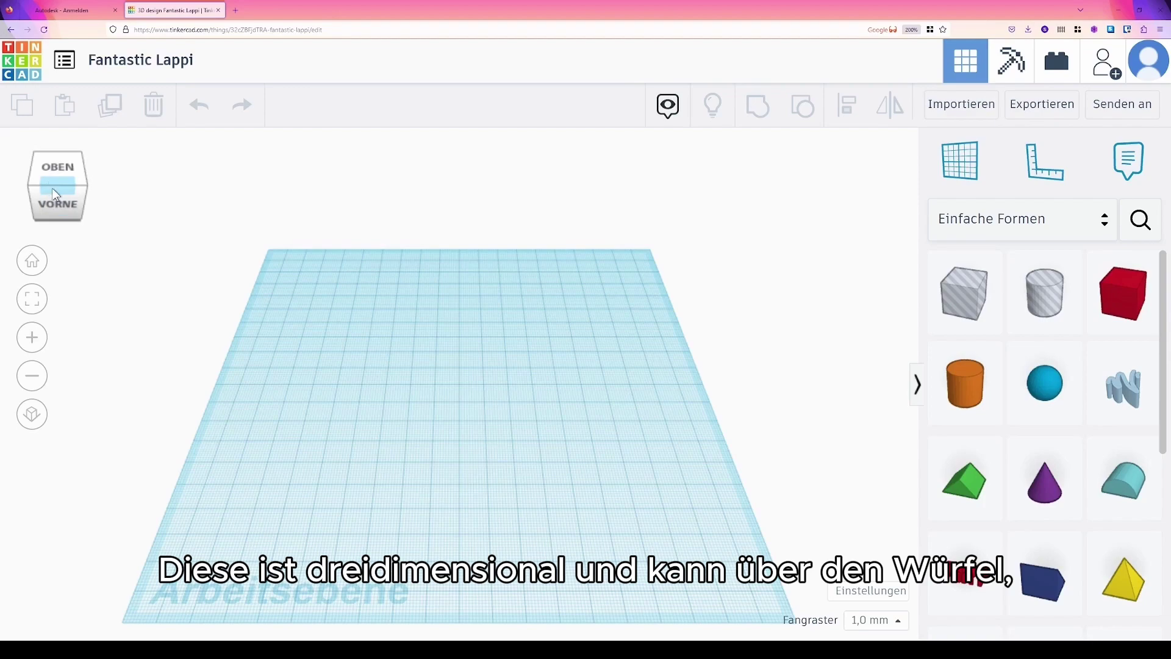
# Examine the empty workplane from different angles and zoom levels, and browse the basic shapes library.
pyautogui.moveTo(53, 186); pyautogui.dragTo(52, 186)
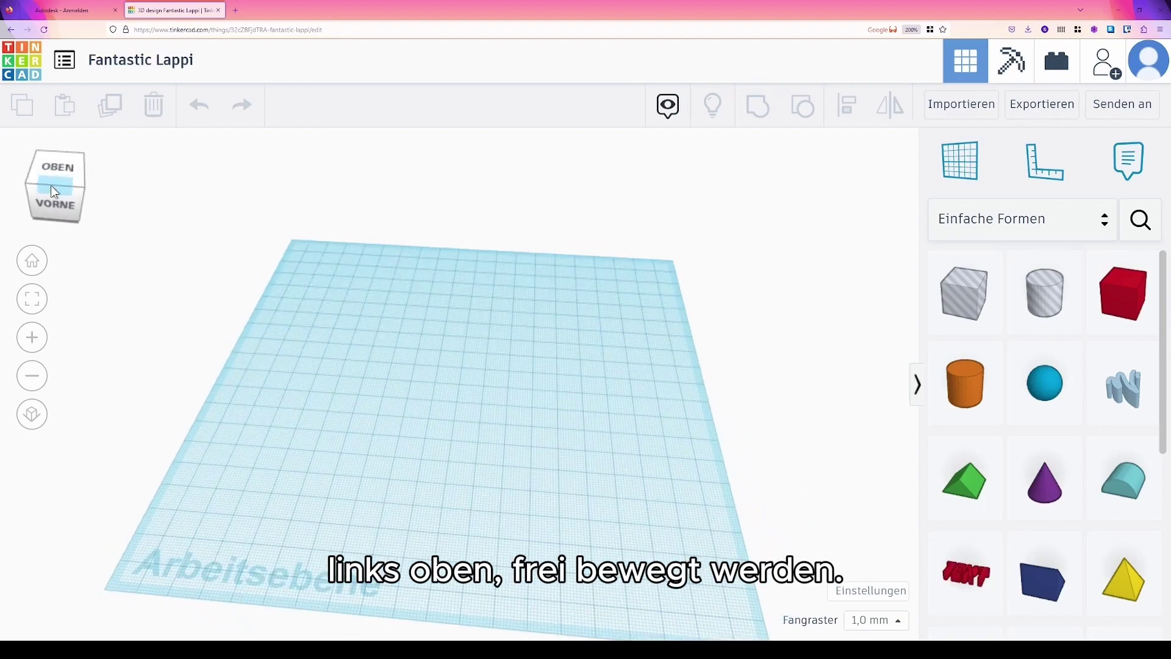
pyautogui.click(34, 262)
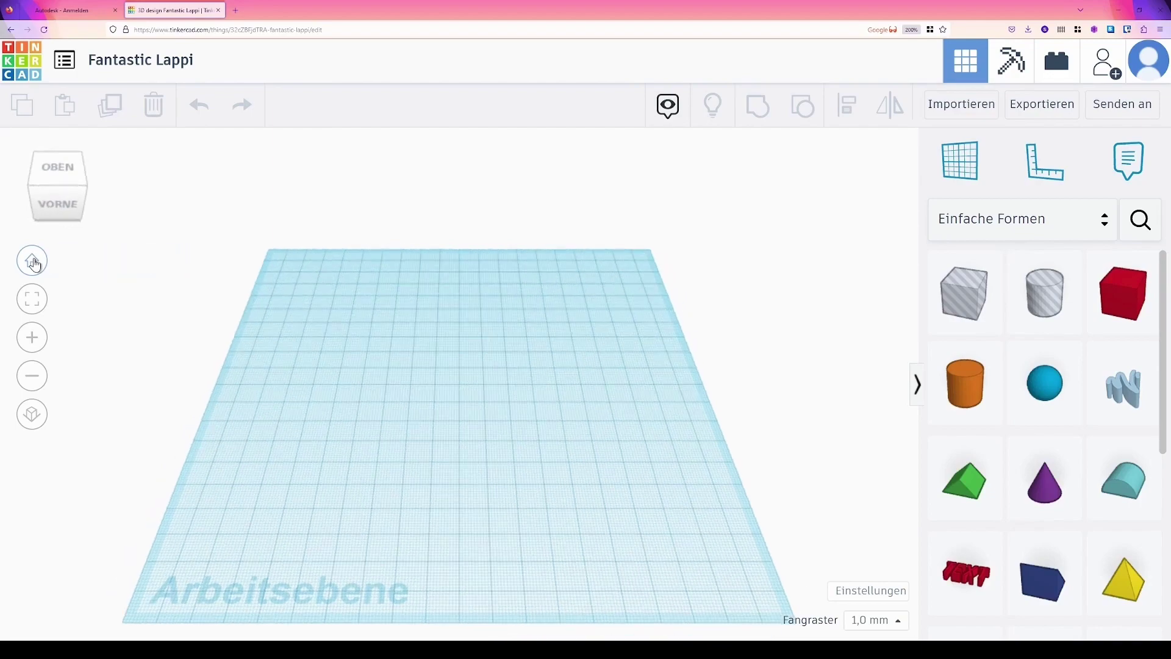
pyautogui.click(35, 343)
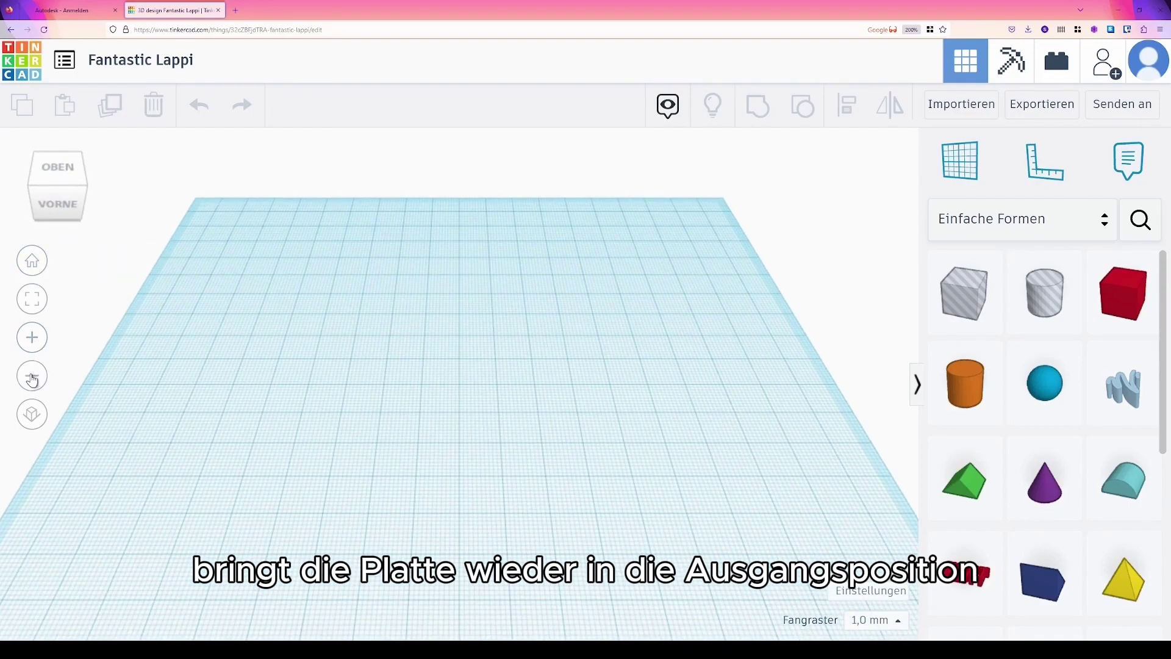
pyautogui.click(33, 377)
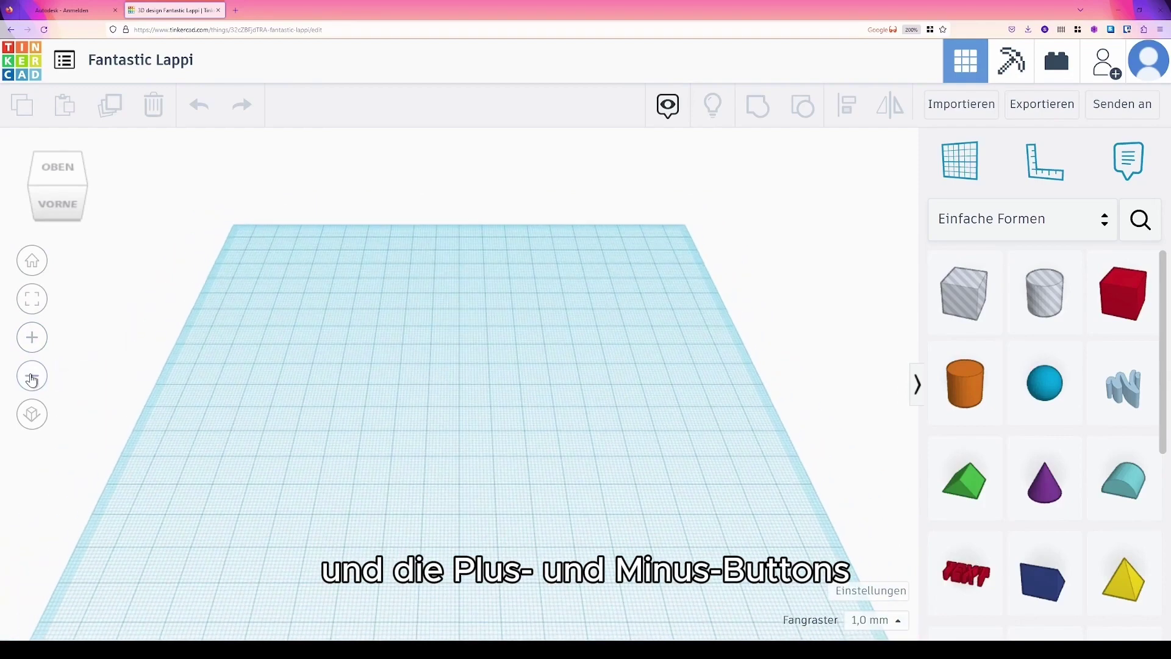
pyautogui.click(32, 377)
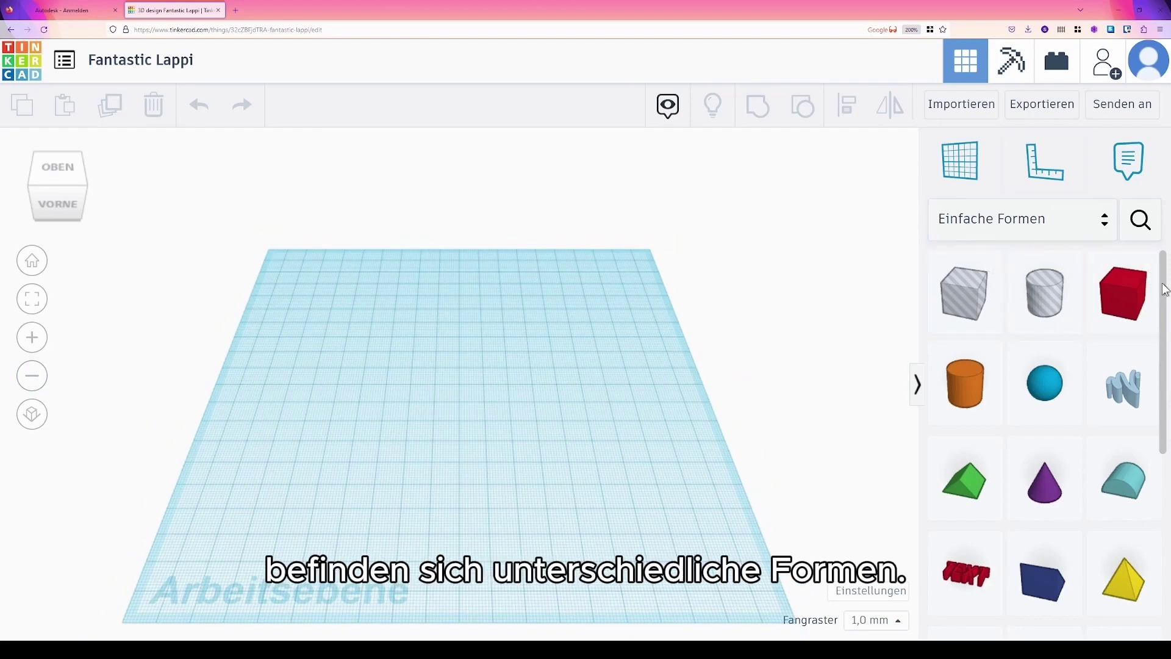
pyautogui.scroll(-2, 1158, 378)
pyautogui.moveTo(1158, 379); pyautogui.dragTo(1169, 278)
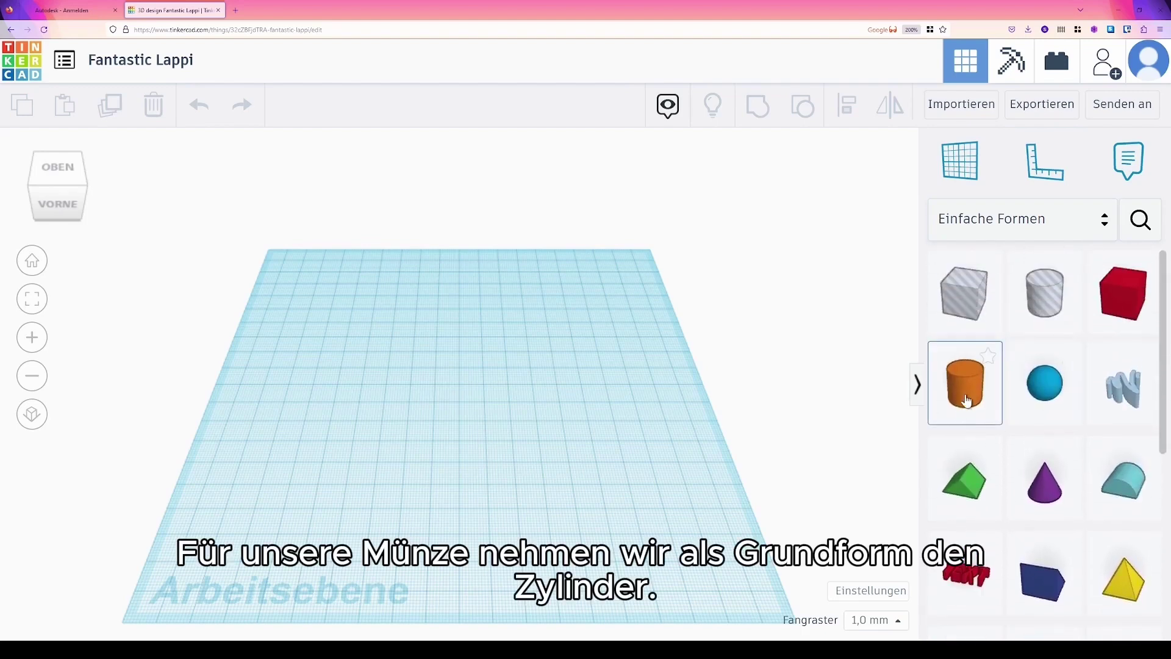
# Place a solid cylinder near the middle of the workplane and set both its length and width to 23.4 mm.
pyautogui.moveTo(966, 384); pyautogui.dragTo(459, 420)
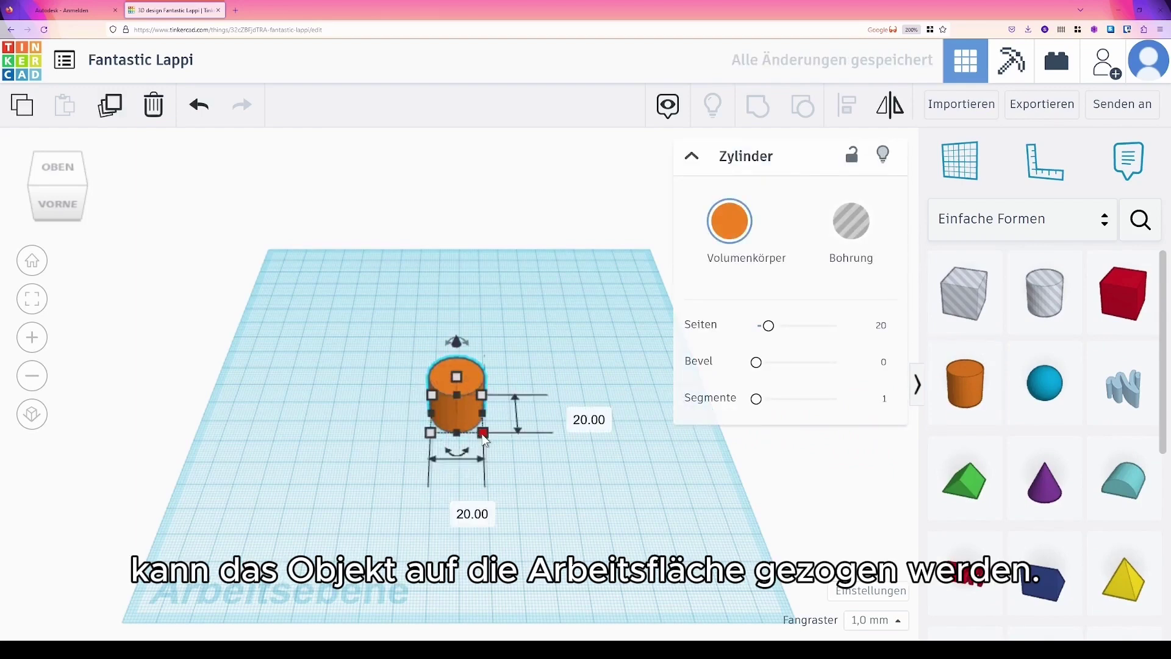
pyautogui.click(564, 421)
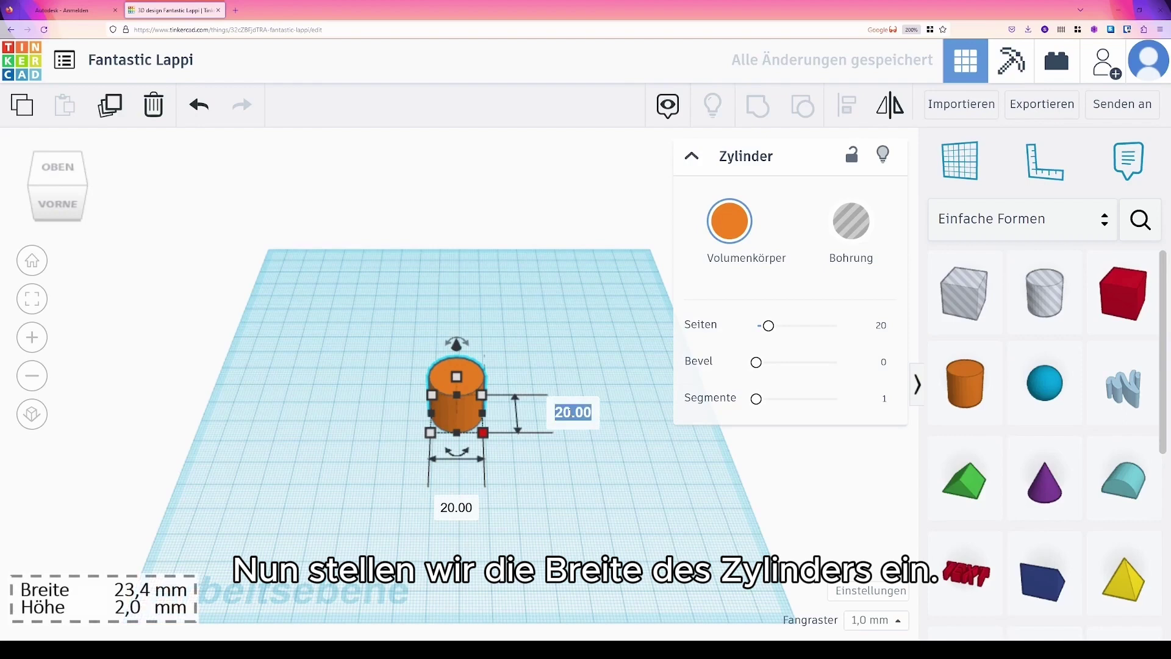
pyautogui.write('2')
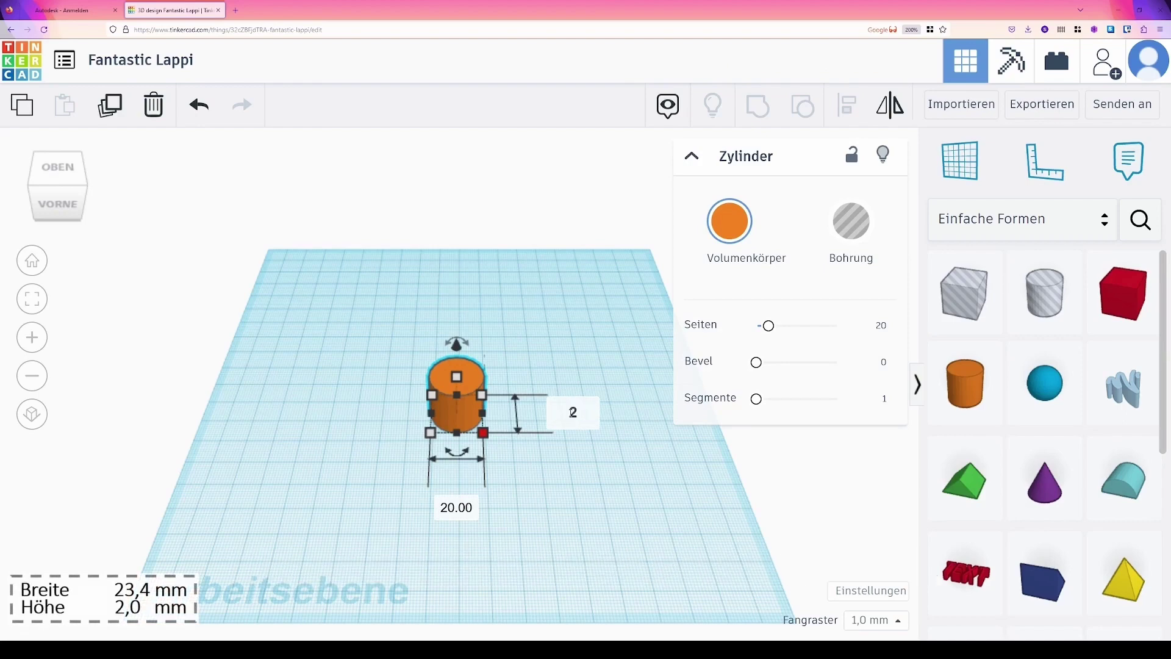
pyautogui.write('3,4')
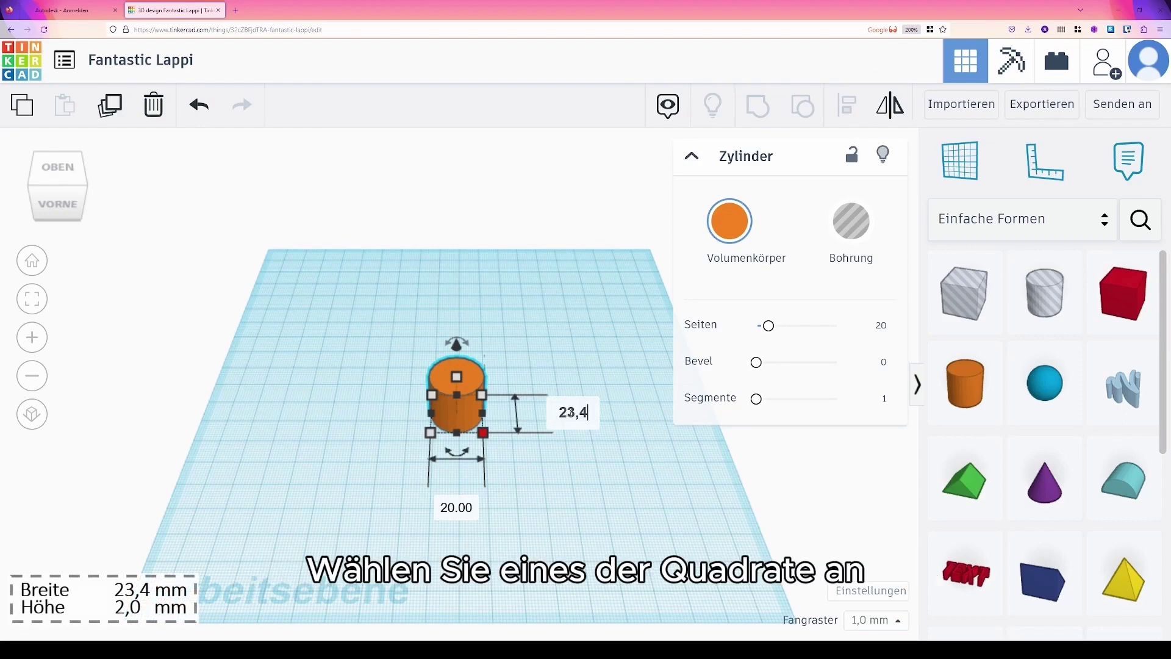
pyautogui.click(456, 508)
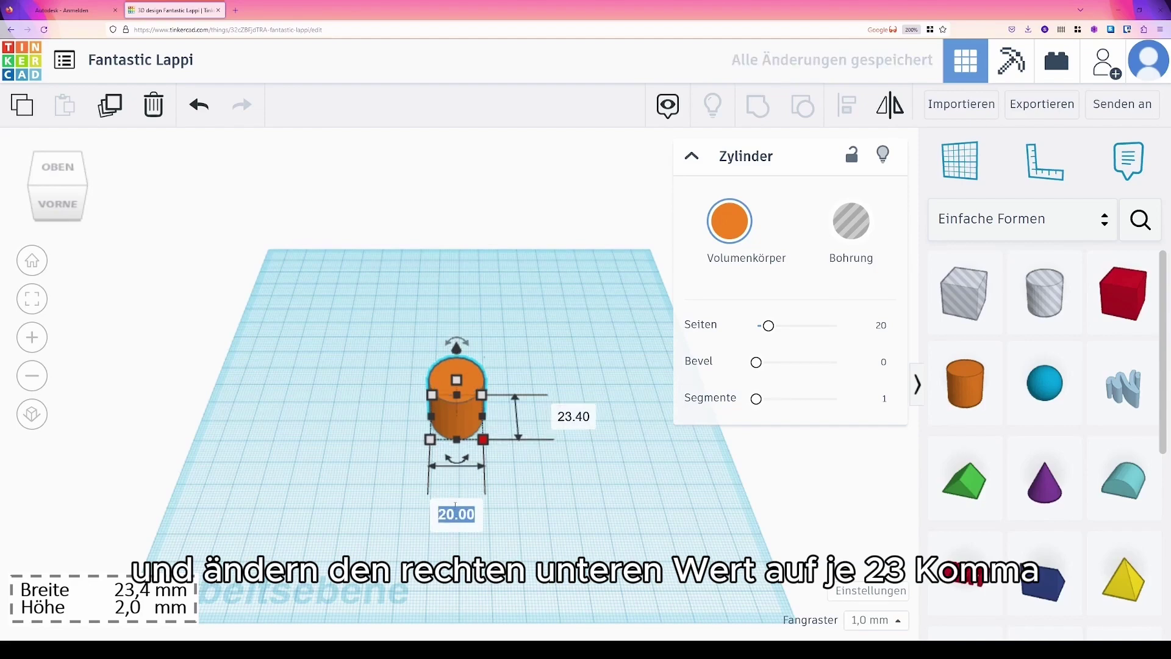
pyautogui.write('23')
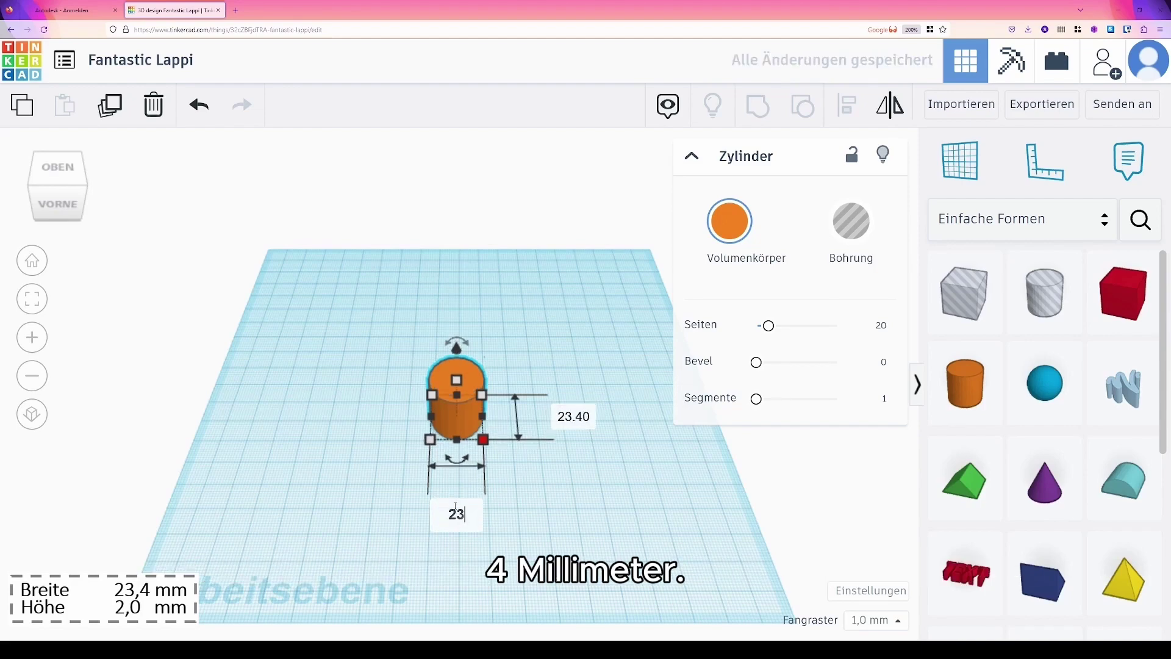
pyautogui.write(',4')
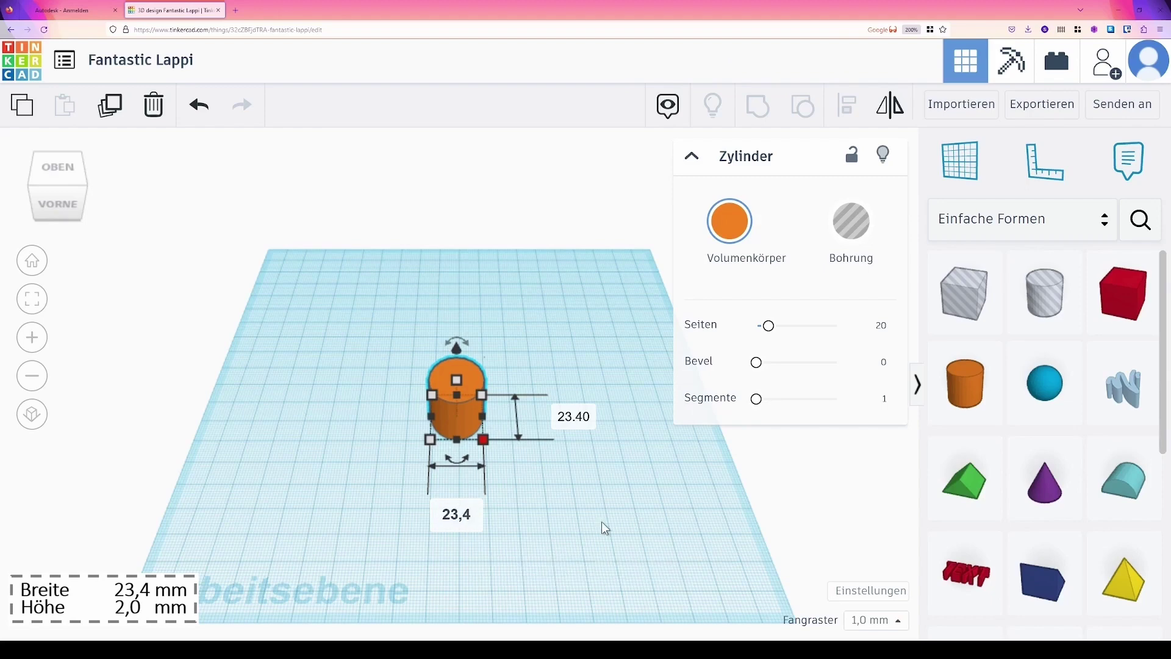
pyautogui.press('Return')
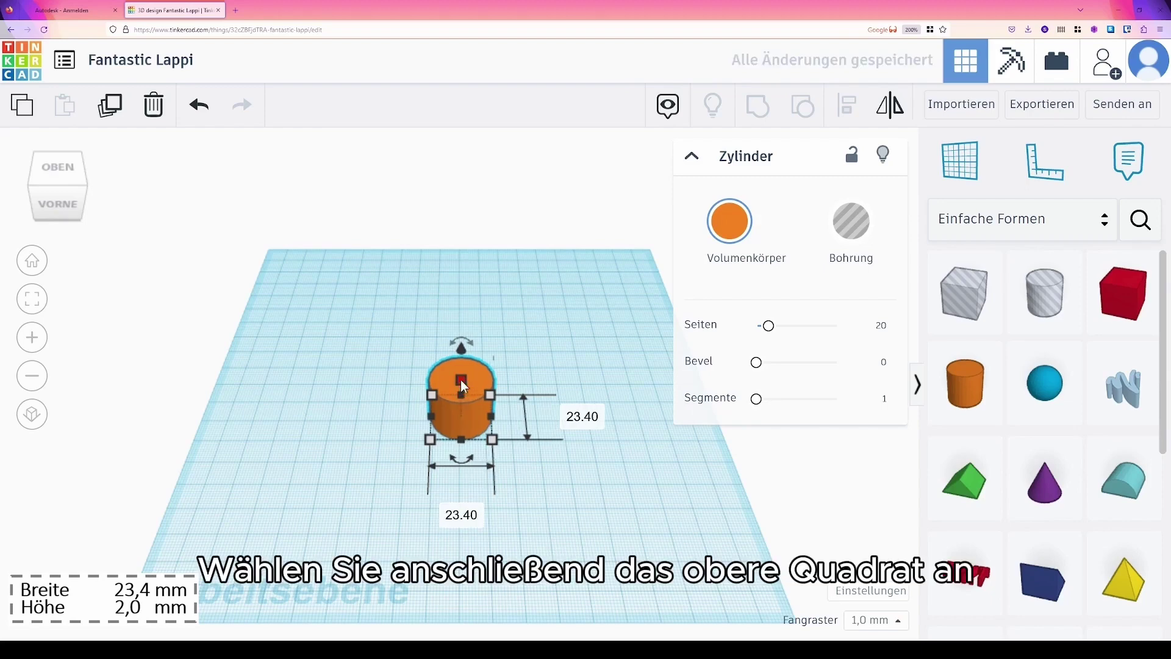
# Set the cylinder's height to 2 mm to make a flat coin, and deselect it.
pyautogui.click(462, 381)
pyautogui.click(548, 399)
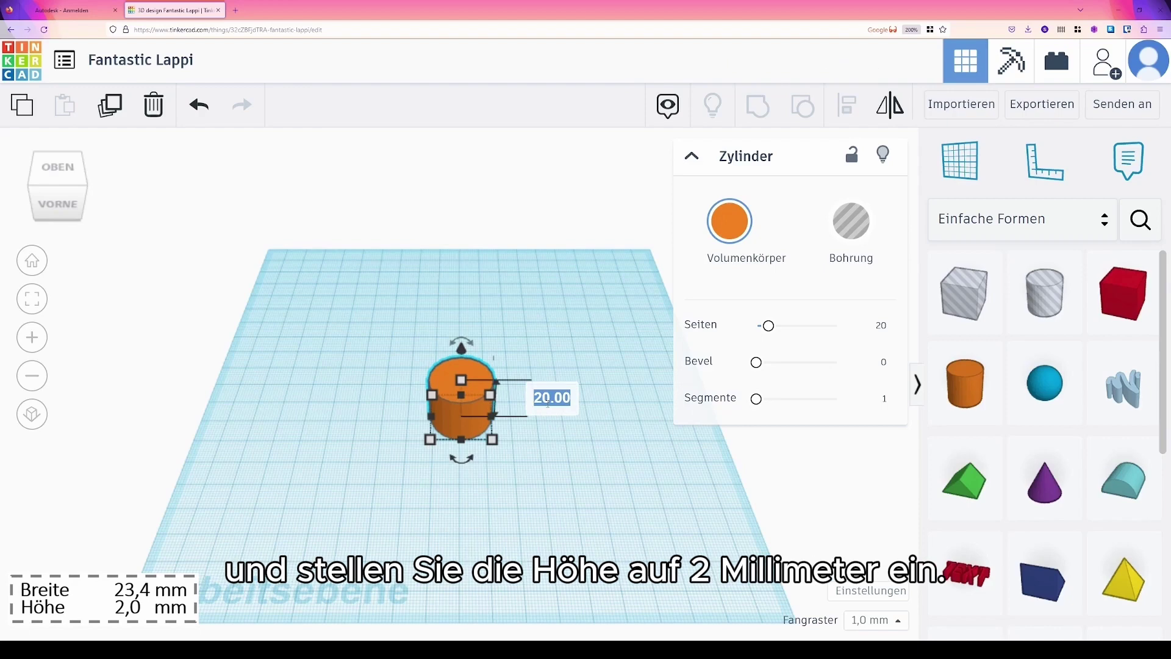
pyautogui.write('2')
pyautogui.press('Return')
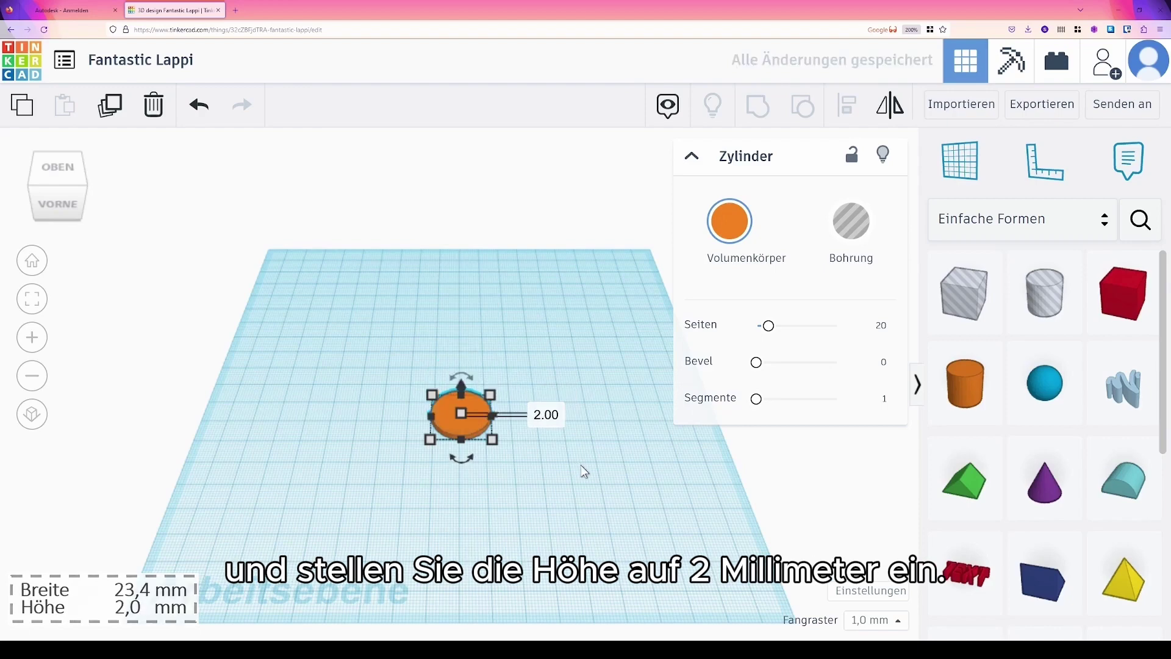
pyautogui.click(482, 485)
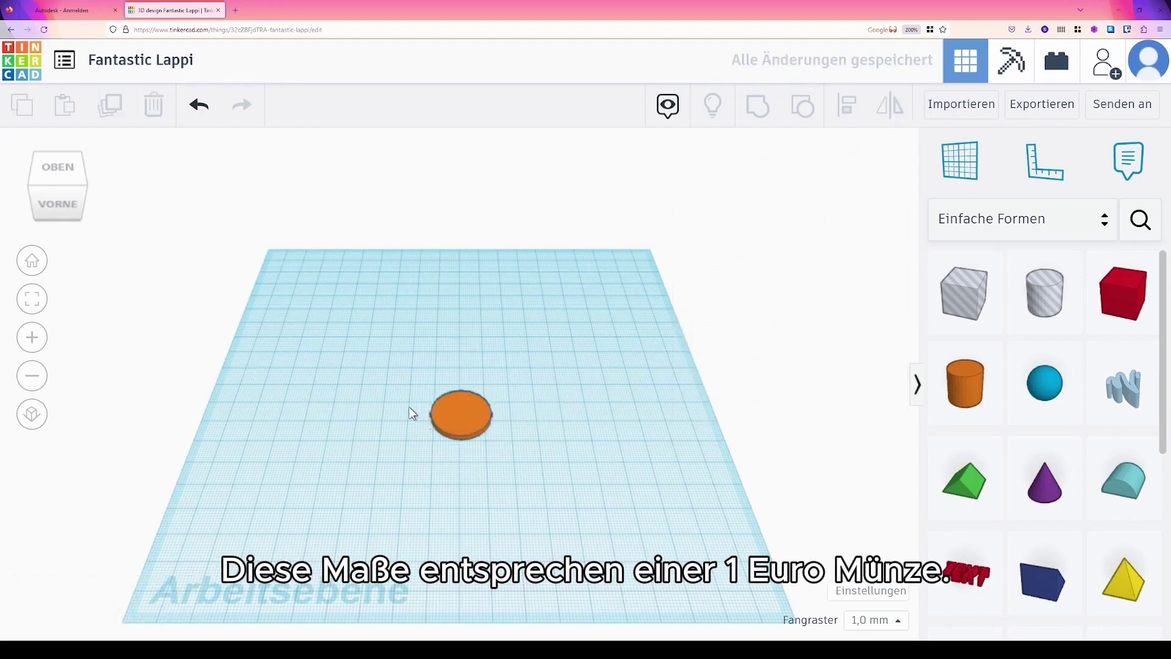
# Smooth the coin's outline by setting its number of sides to 64, and deselect it.
pyautogui.click(30, 338)
pyautogui.click(31, 337)
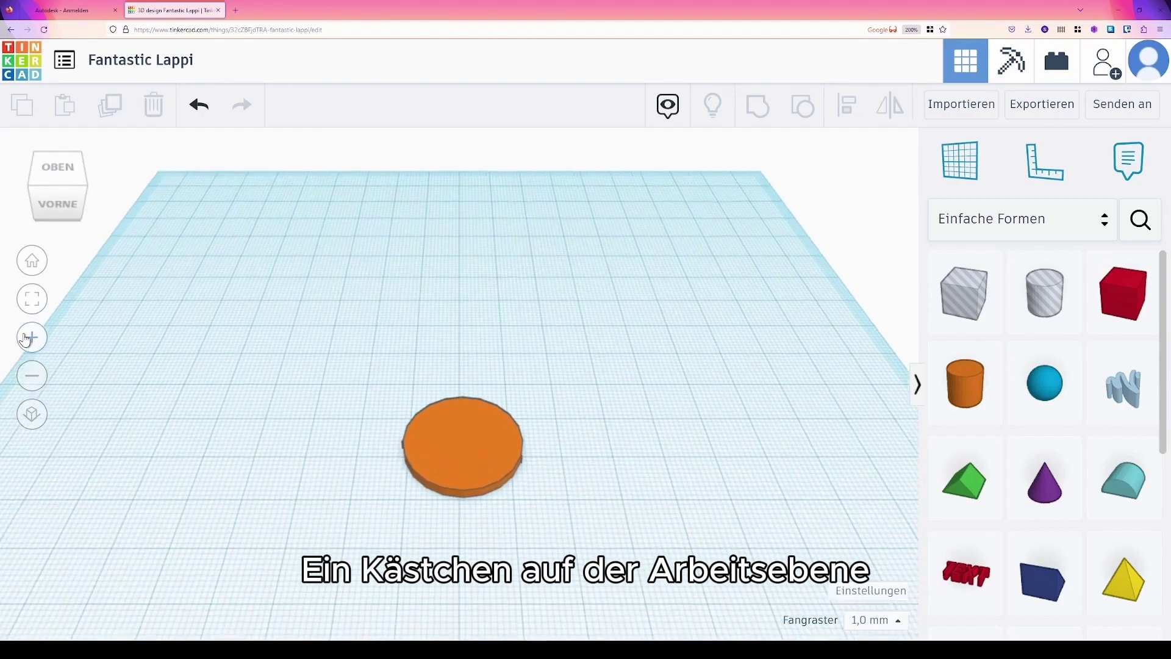
pyautogui.click(31, 337)
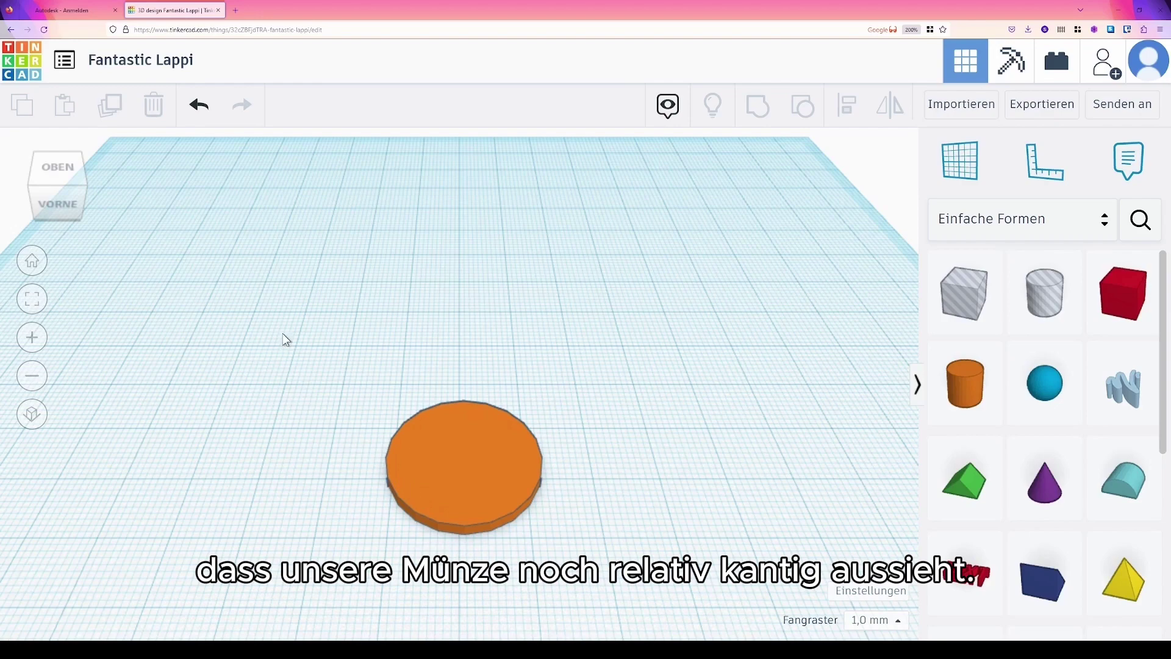
pyautogui.moveTo(283, 337); pyautogui.dragTo(601, 544)
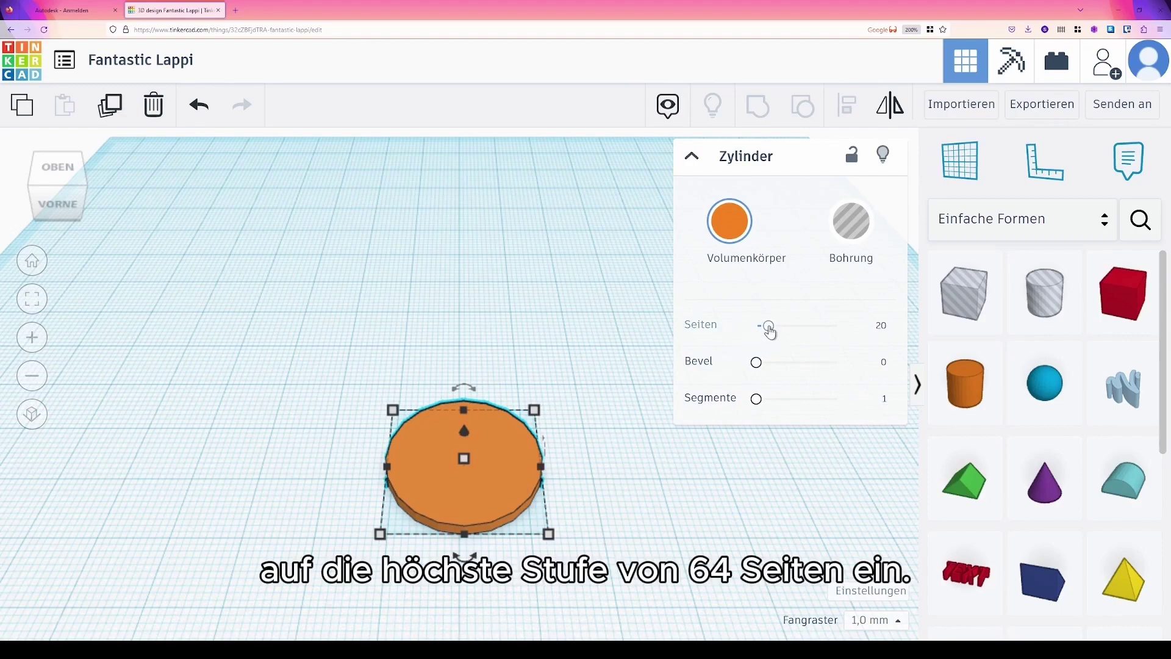
pyautogui.moveTo(772, 333); pyautogui.dragTo(857, 335)
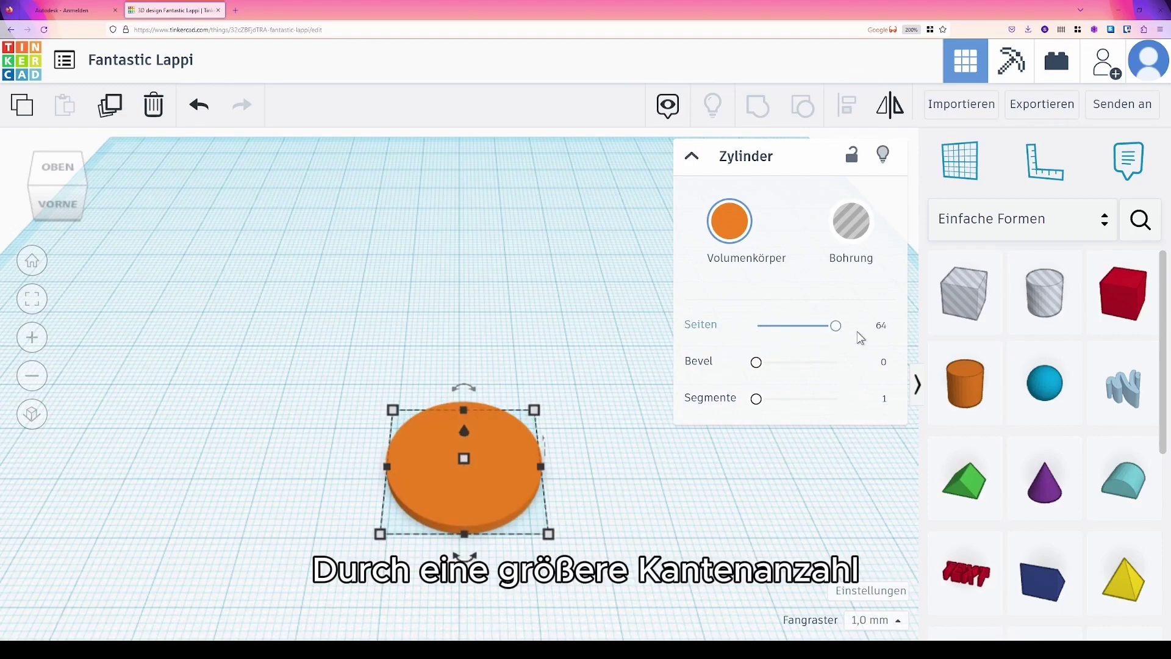
pyautogui.click(859, 332)
pyautogui.click(743, 316)
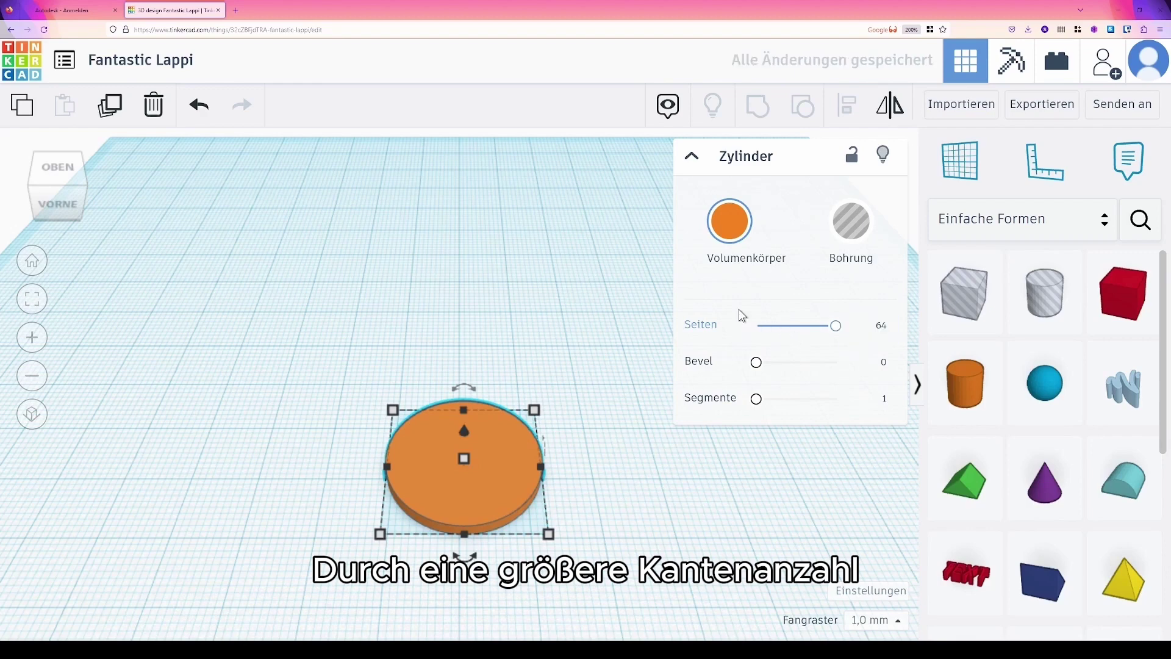
pyautogui.click(369, 339)
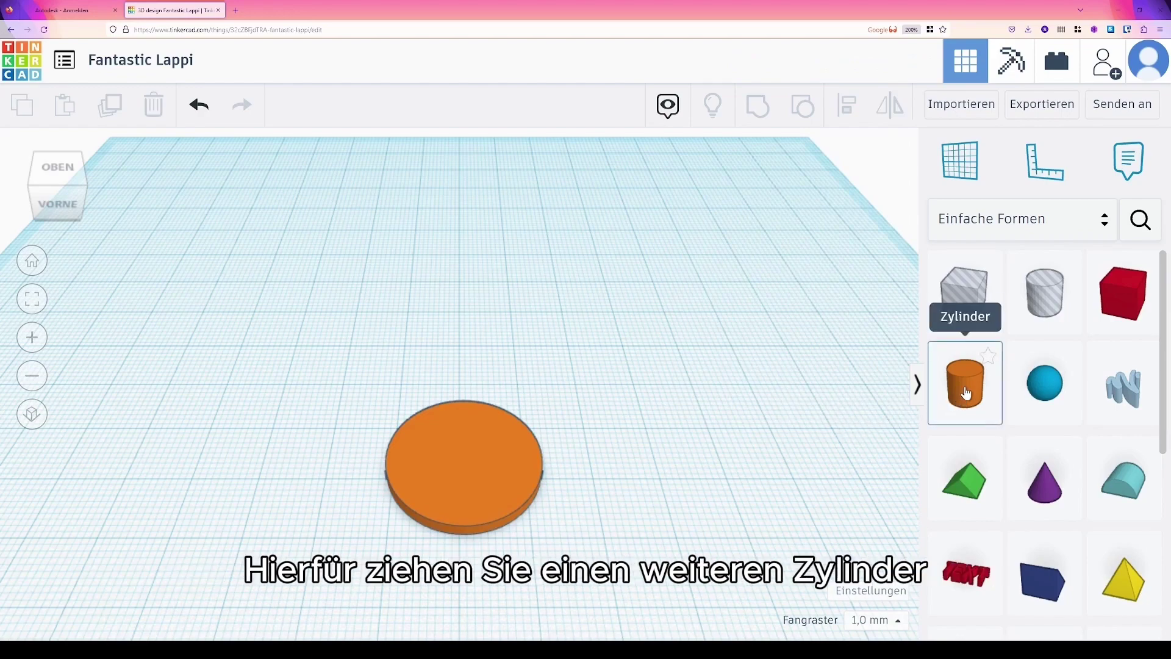
# Place a second cylinder on the workplane beside the coin and set both its width and length to 4 mm.
pyautogui.moveTo(970, 398); pyautogui.dragTo(609, 376)
pyautogui.moveTo(558, 420)
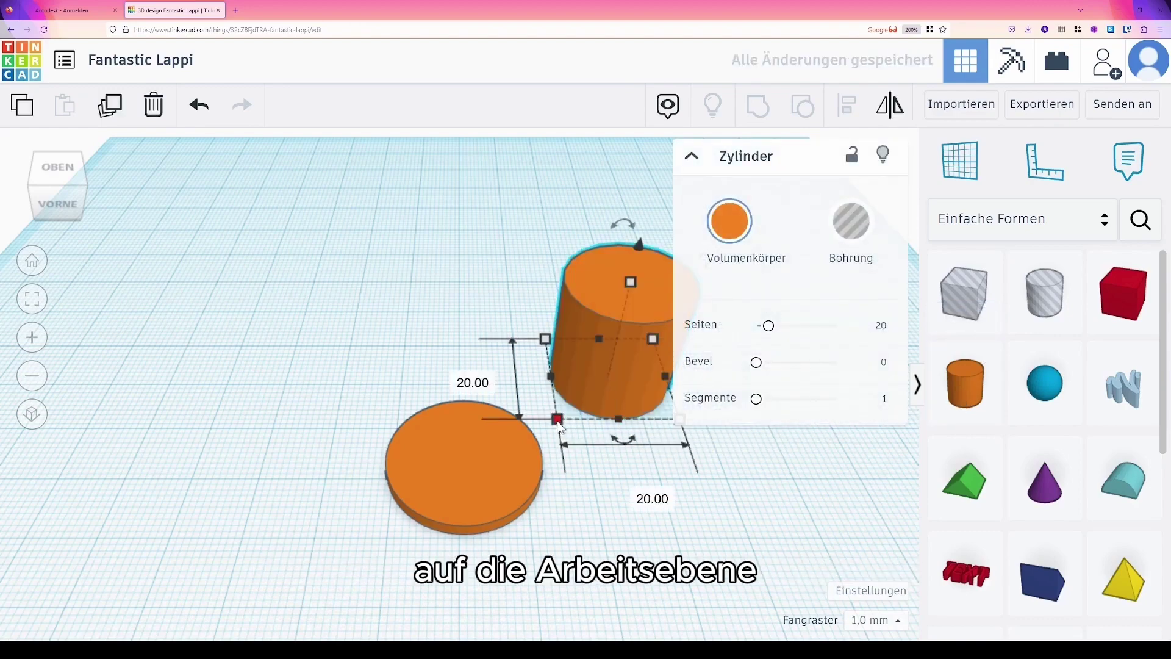
pyautogui.click(634, 496)
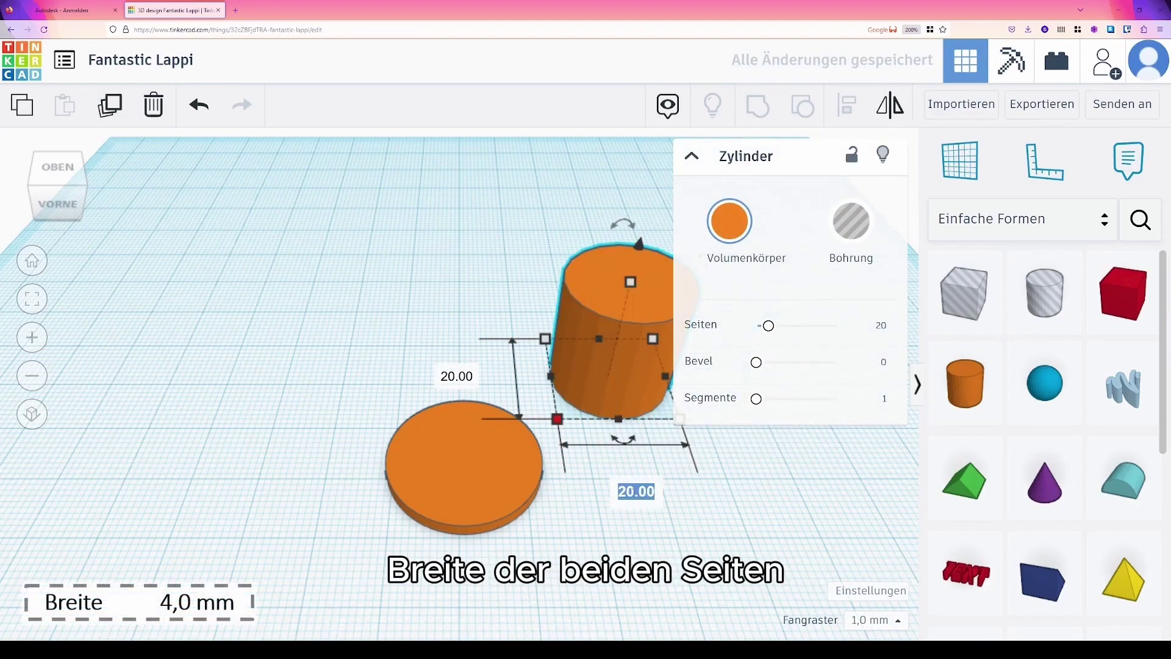
pyautogui.write('4')
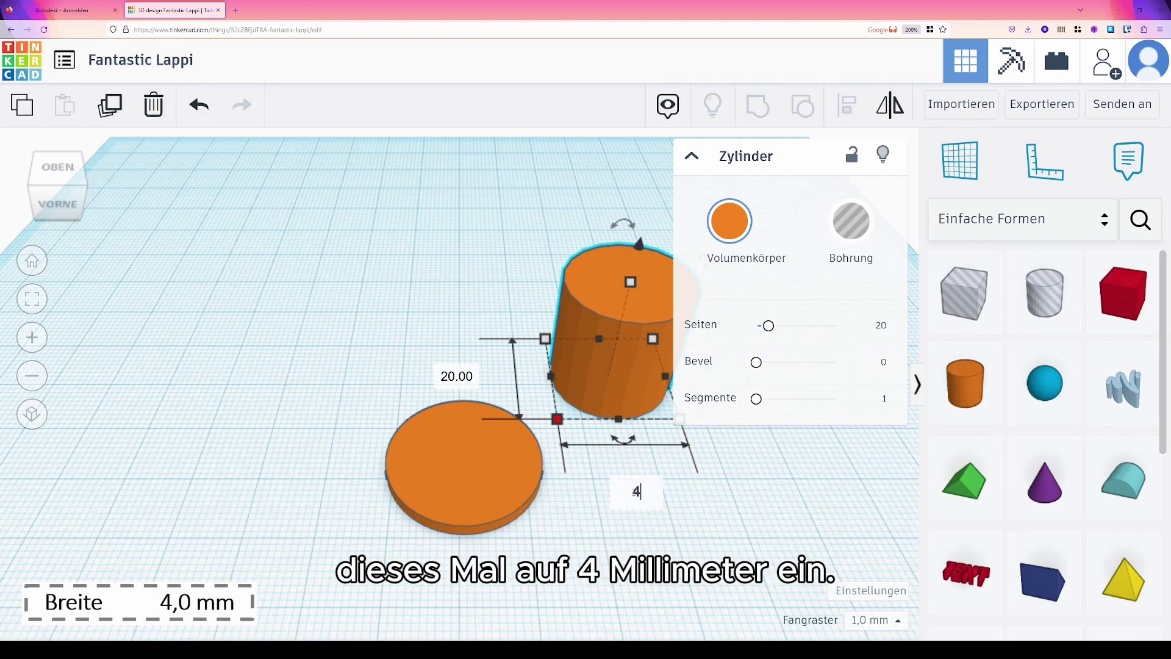
pyautogui.press('Tab')
pyautogui.write('4')
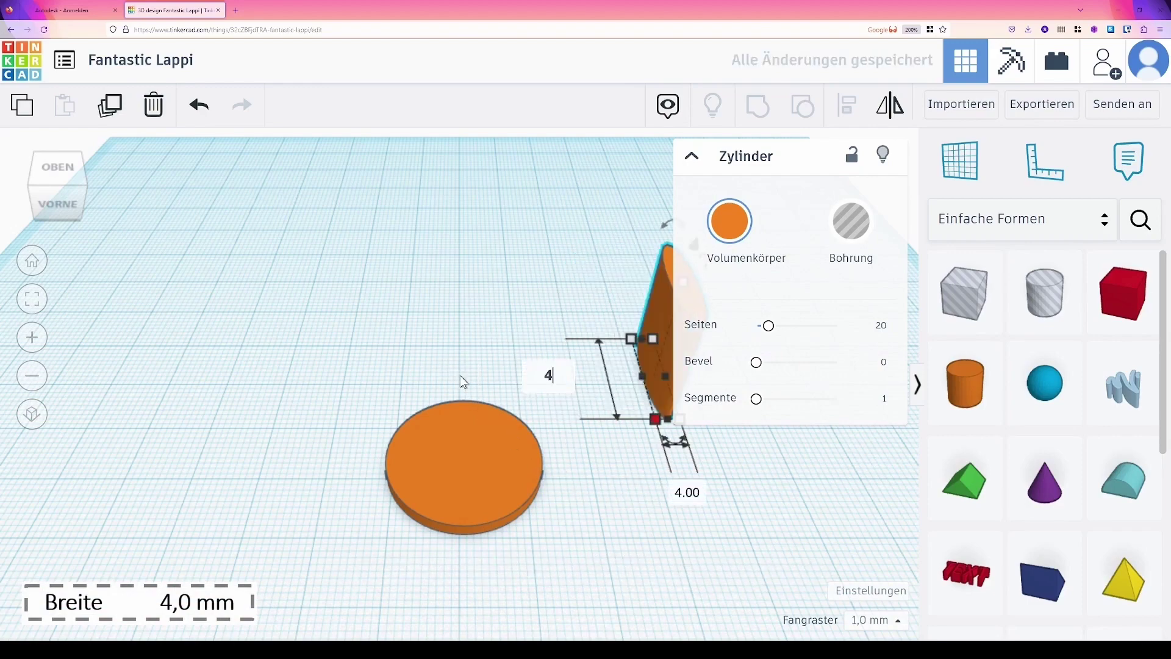
pyautogui.press('Return')
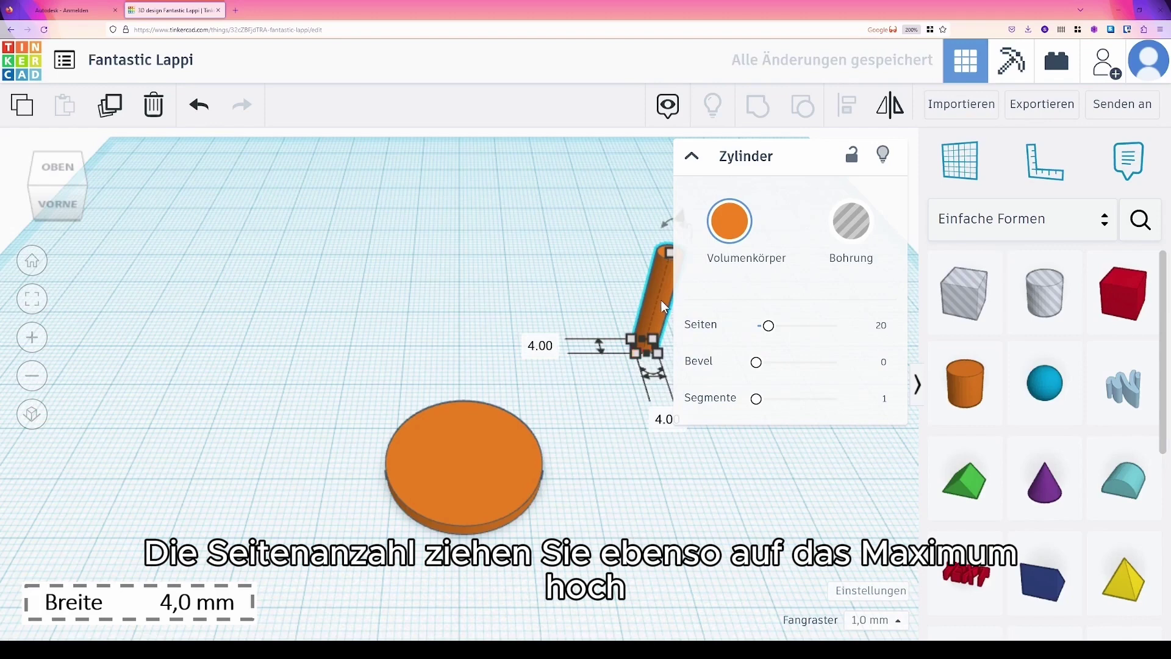
# Set the thin cylinder's number of sides to 64 and move it onto the coin's surface.
pyautogui.moveTo(661, 300); pyautogui.dragTo(518, 314)
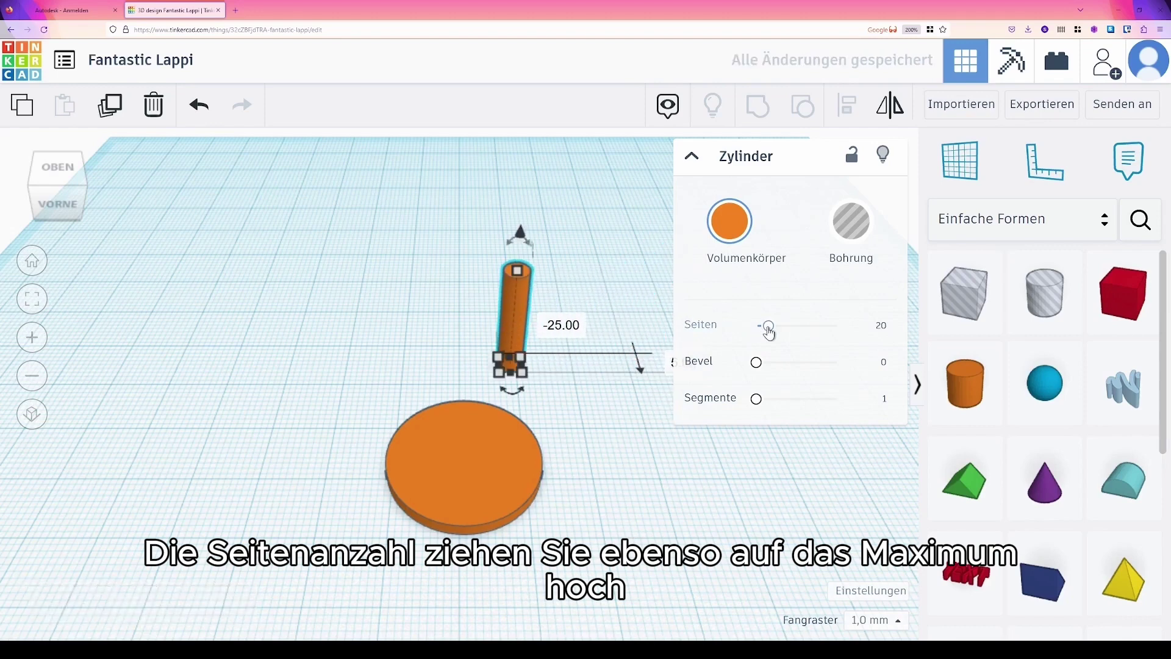
pyautogui.moveTo(768, 328); pyautogui.dragTo(838, 329)
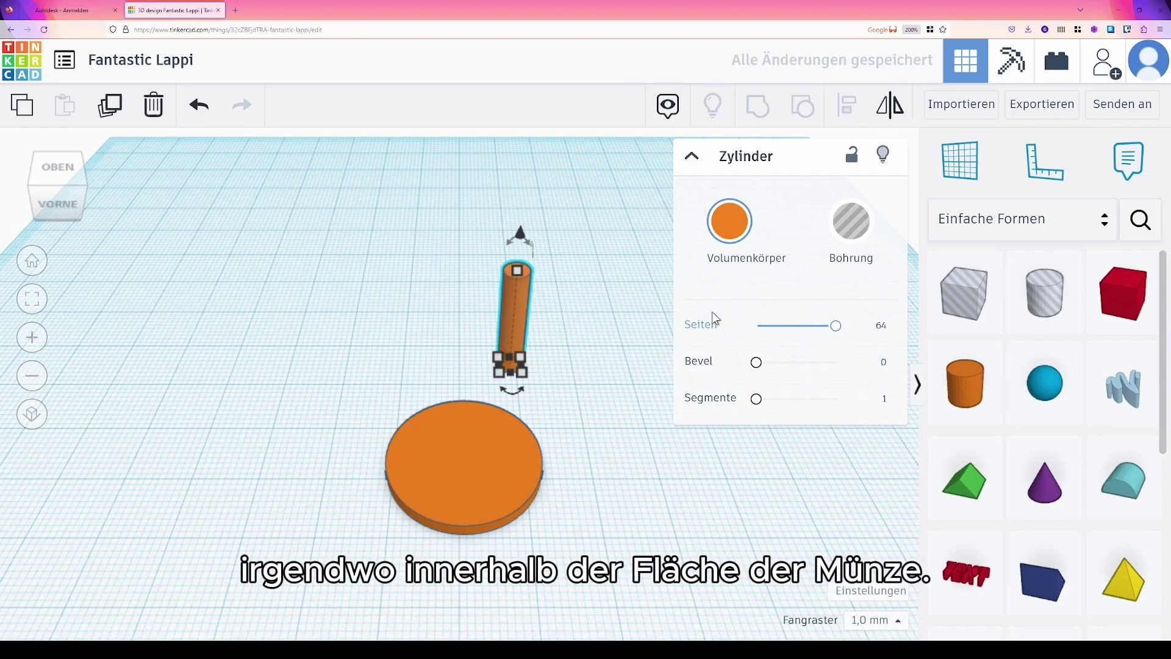
pyautogui.moveTo(515, 302); pyautogui.dragTo(456, 408)
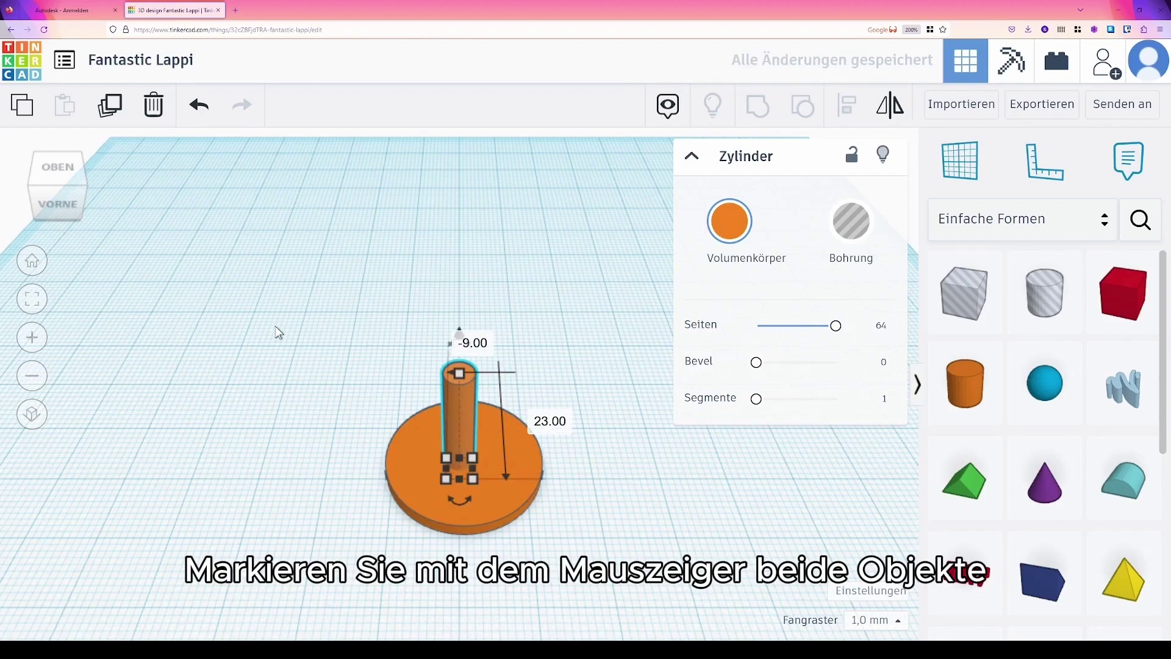
# Align the coin and the thin cylinder so they are centred on the X axis and flush at the coin's rear edge on the Y axis.
pyautogui.moveTo(243, 327); pyautogui.dragTo(667, 594)
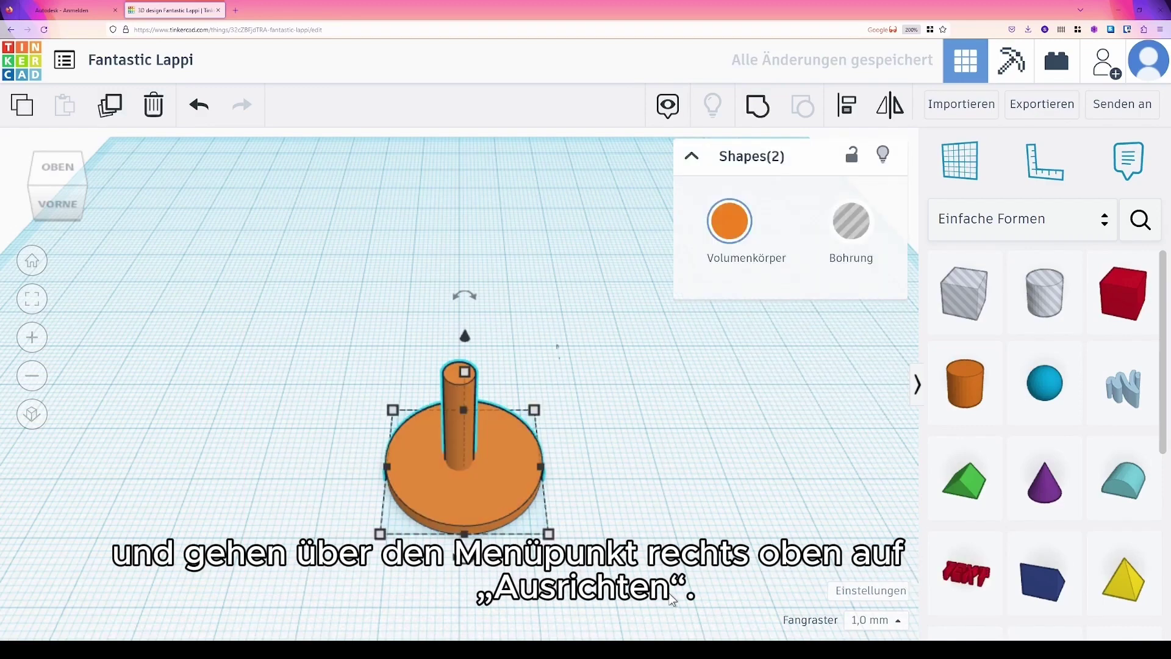
pyautogui.click(864, 113)
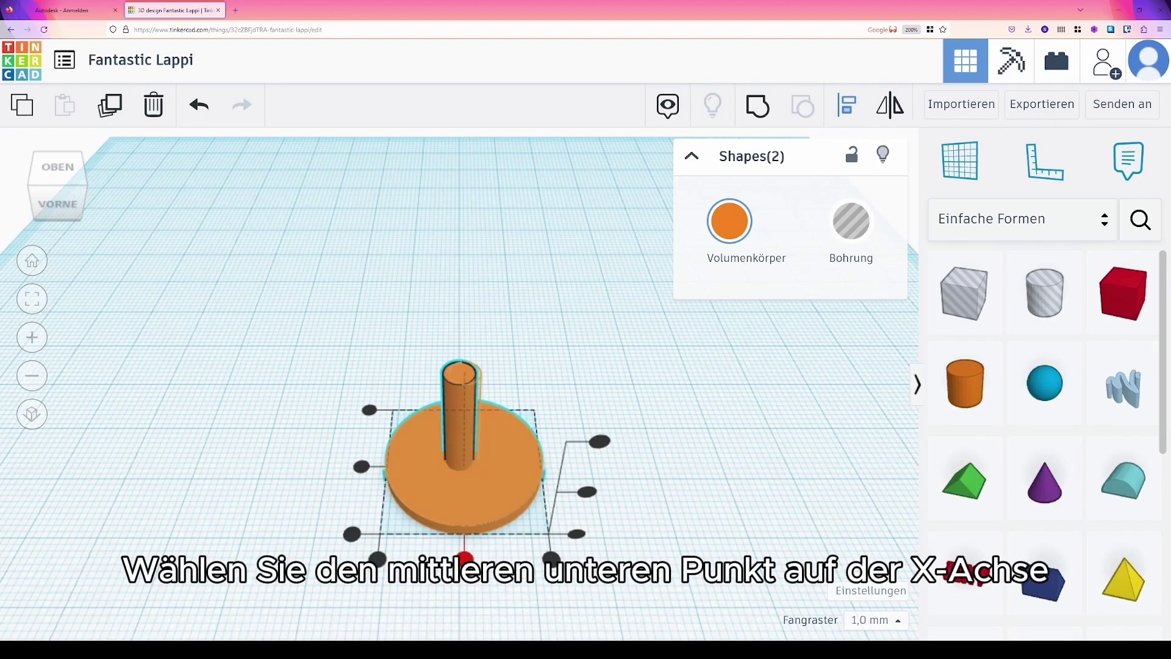
pyautogui.click(465, 558)
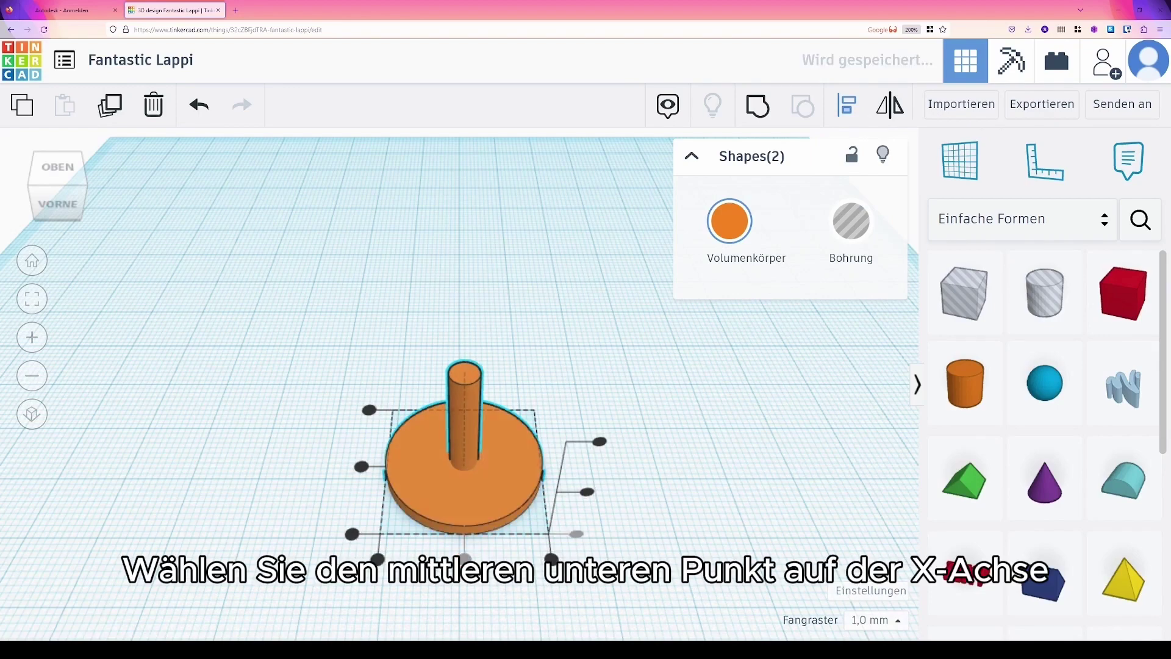
pyautogui.click(369, 416)
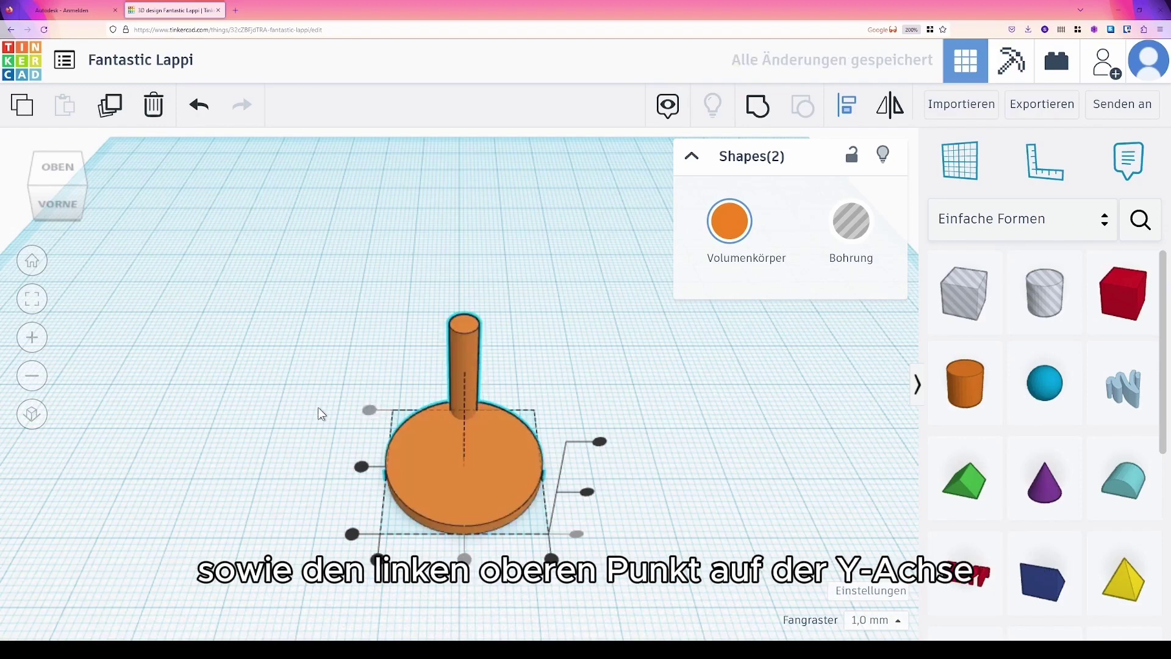
# Move the thin cylinder one 1 mm grid step from the coin's rear edge toward its centre, and deselect it.
pyautogui.click(305, 356)
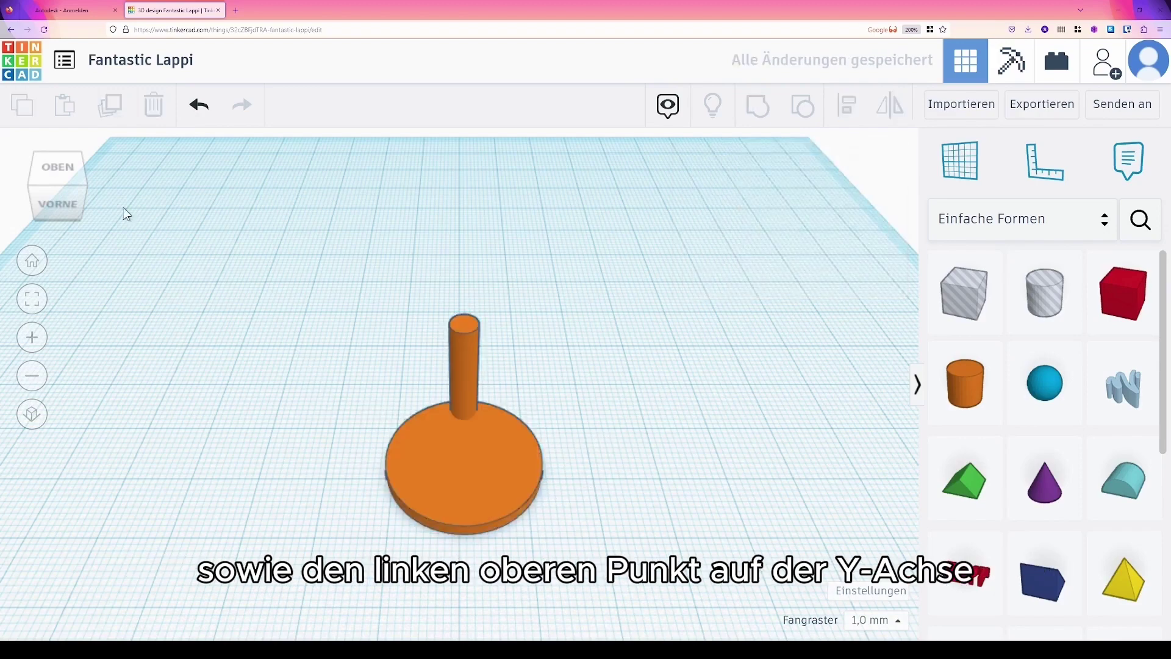
pyautogui.click(66, 192)
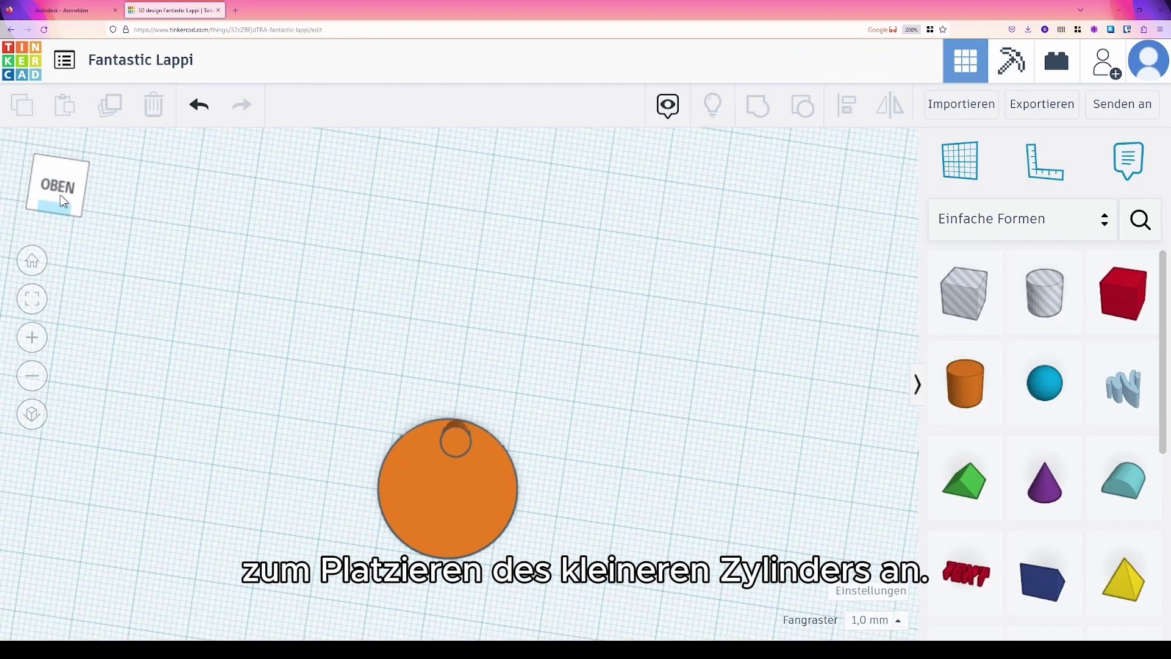
pyautogui.click(452, 448)
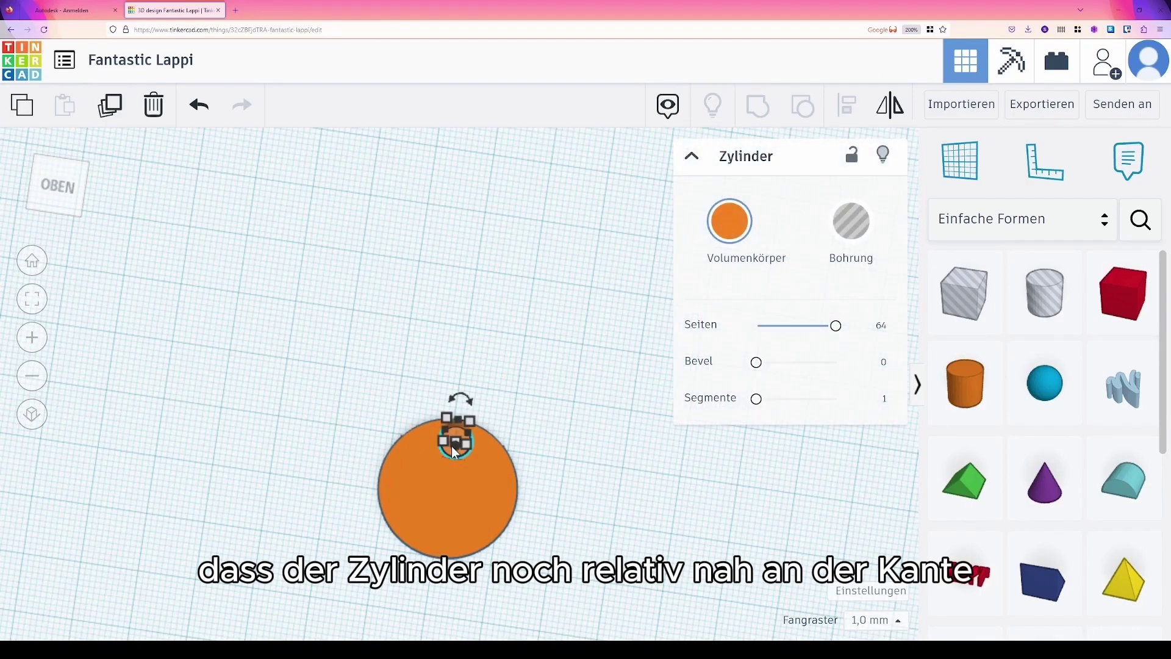
pyautogui.click(401, 422)
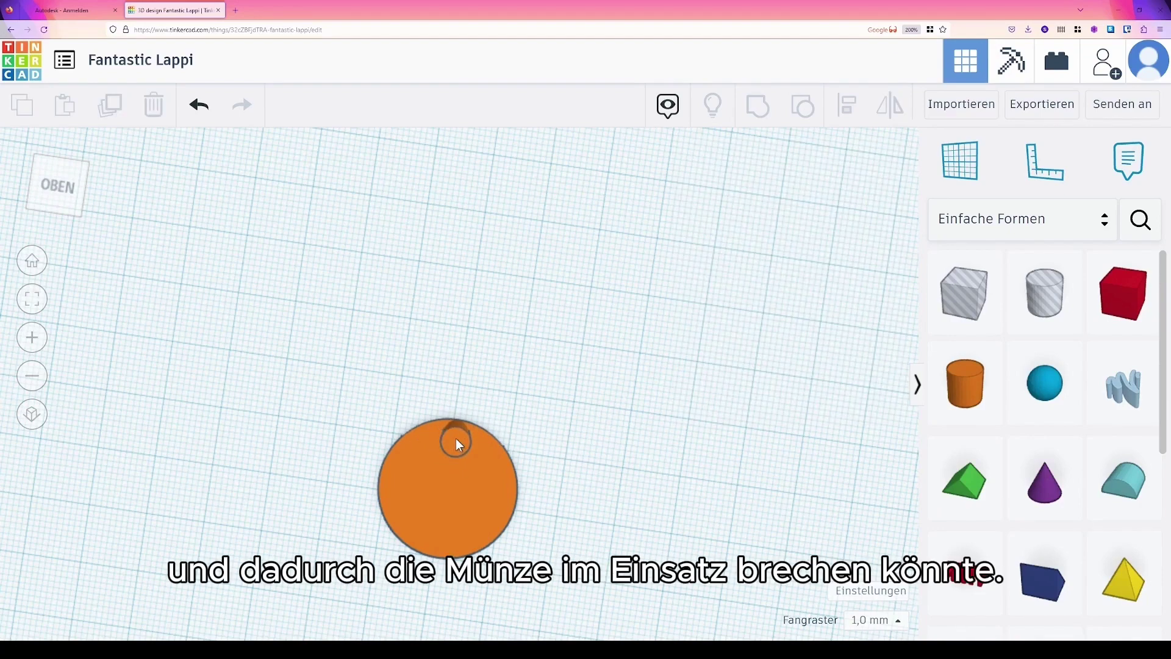
pyautogui.click(456, 439)
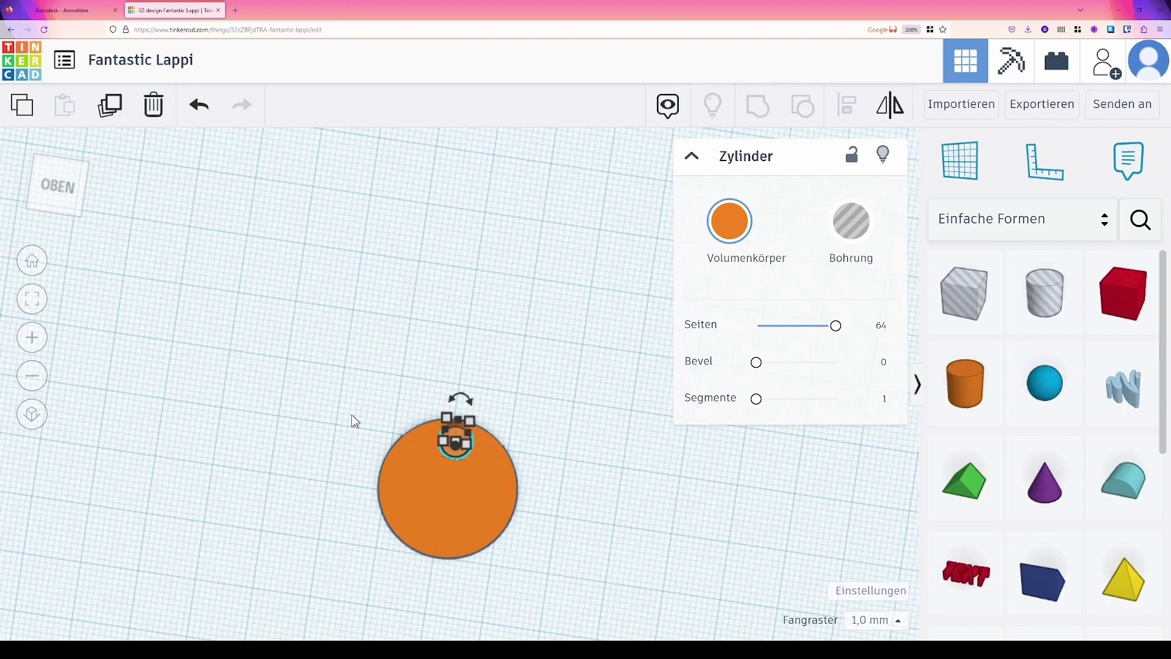
pyautogui.press('Down')
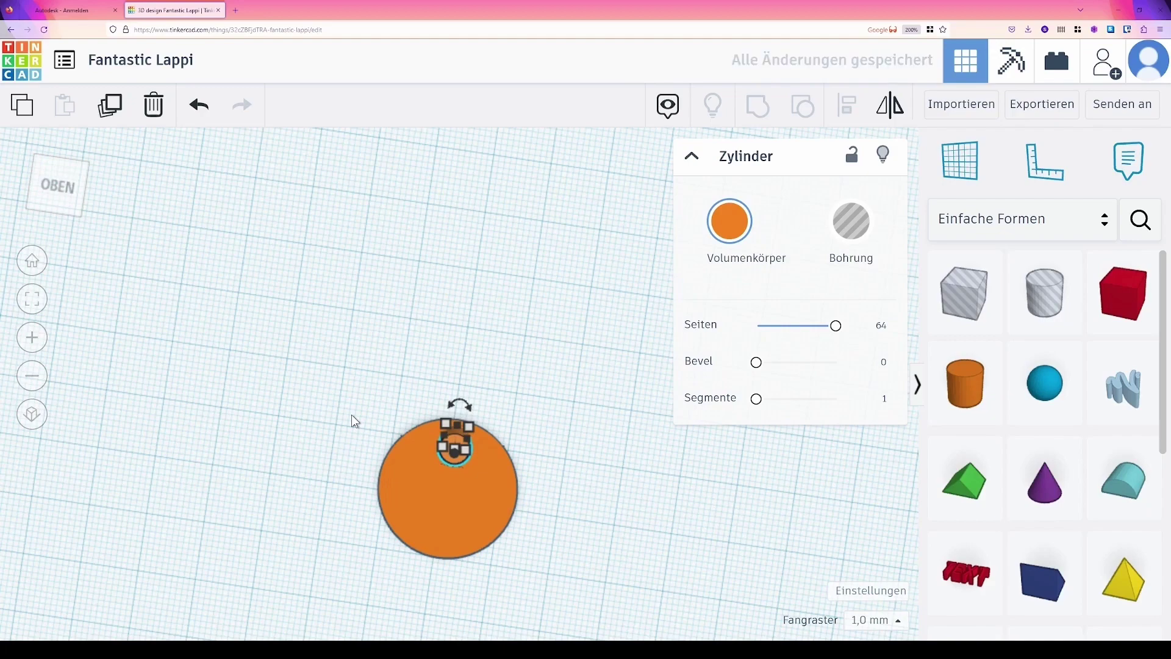
pyautogui.click(353, 418)
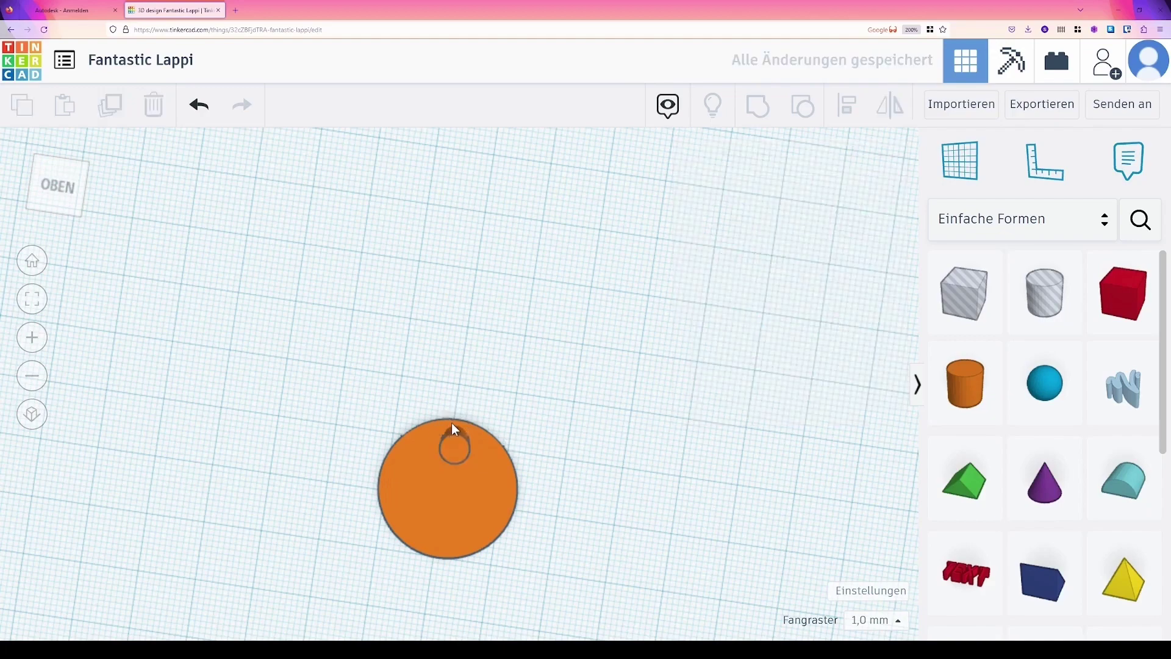
# Turn the thin cylinder into a hole (Bohrung) and set its height to 2 mm.
pyautogui.click(60, 211)
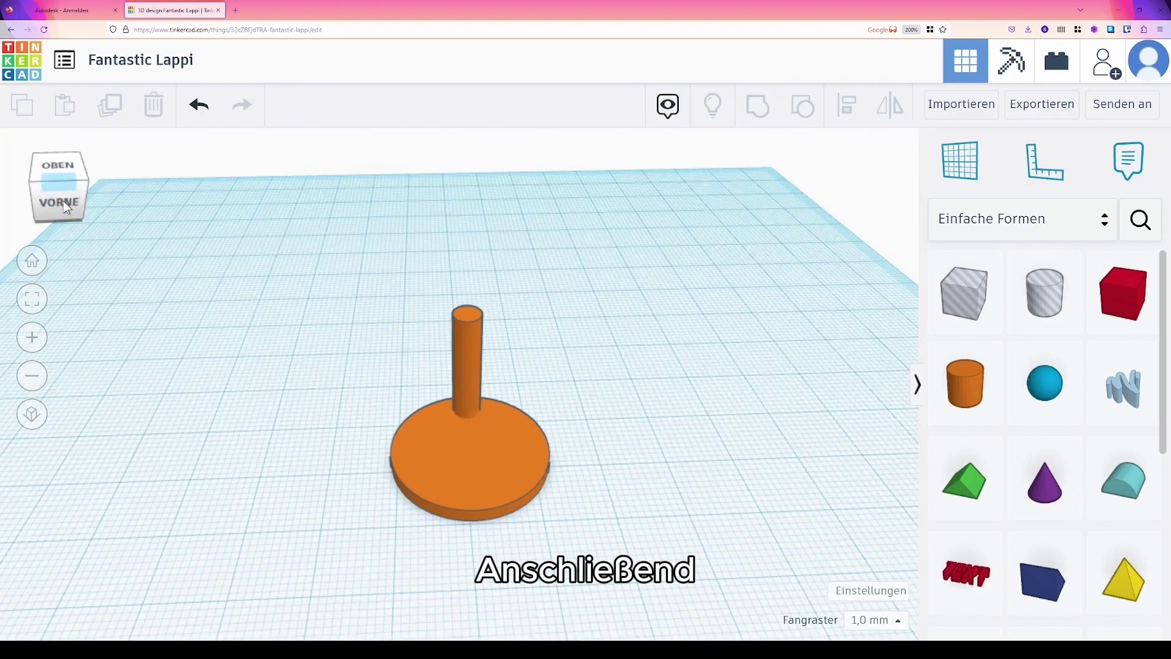
pyautogui.click(468, 366)
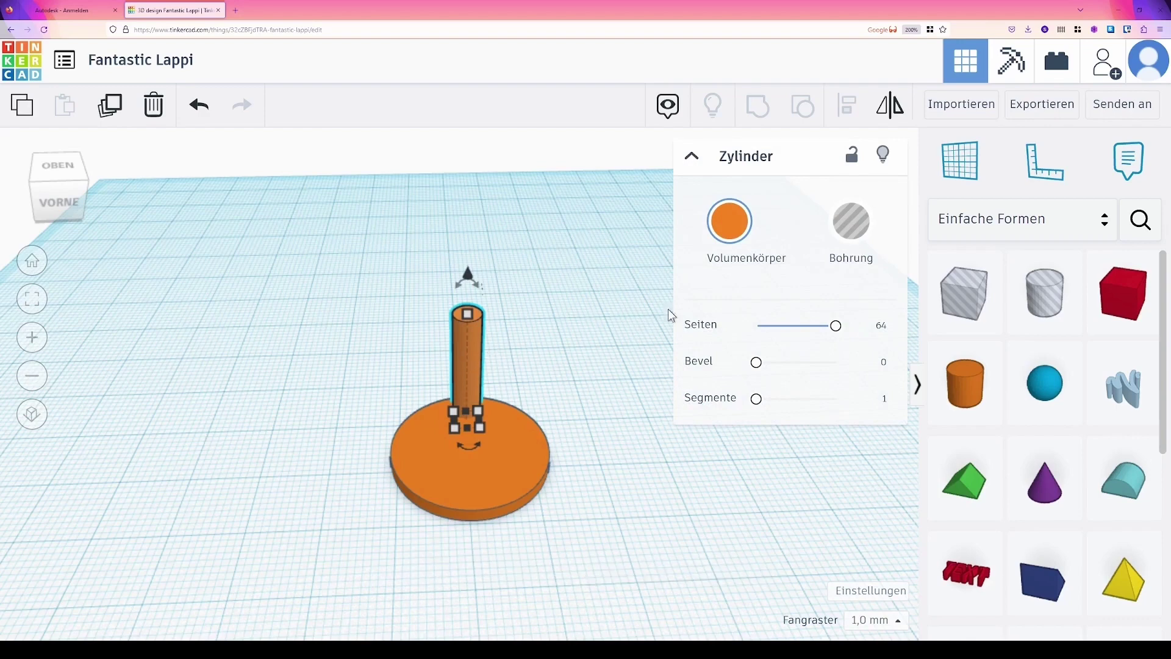
pyautogui.click(860, 264)
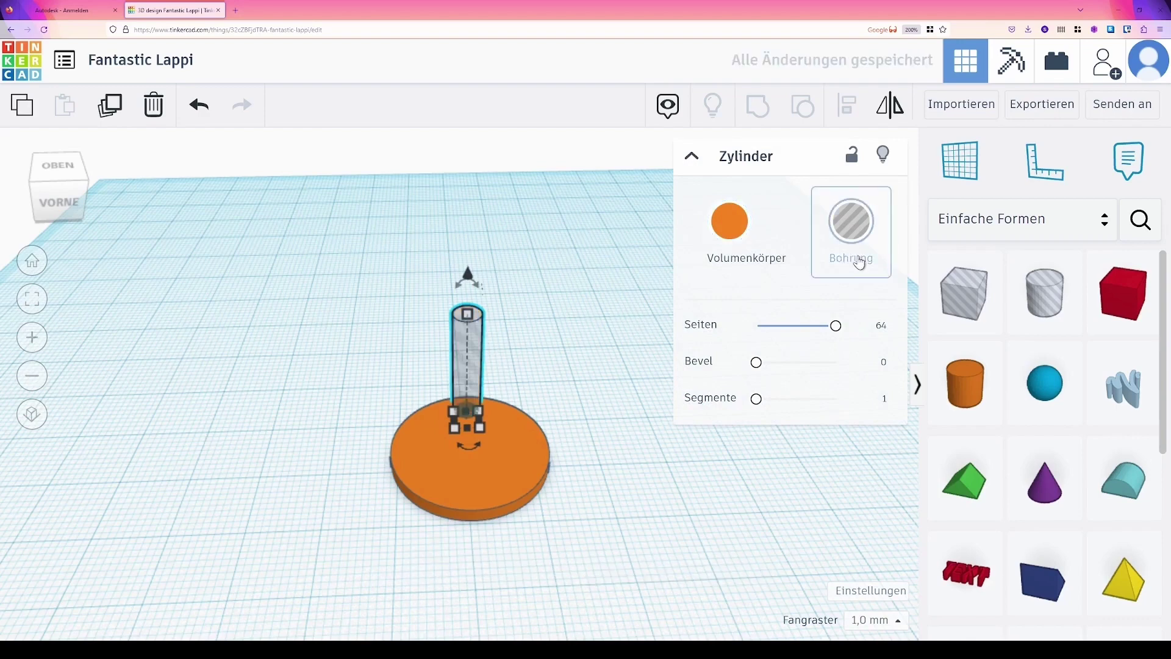
pyautogui.moveTo(463, 311)
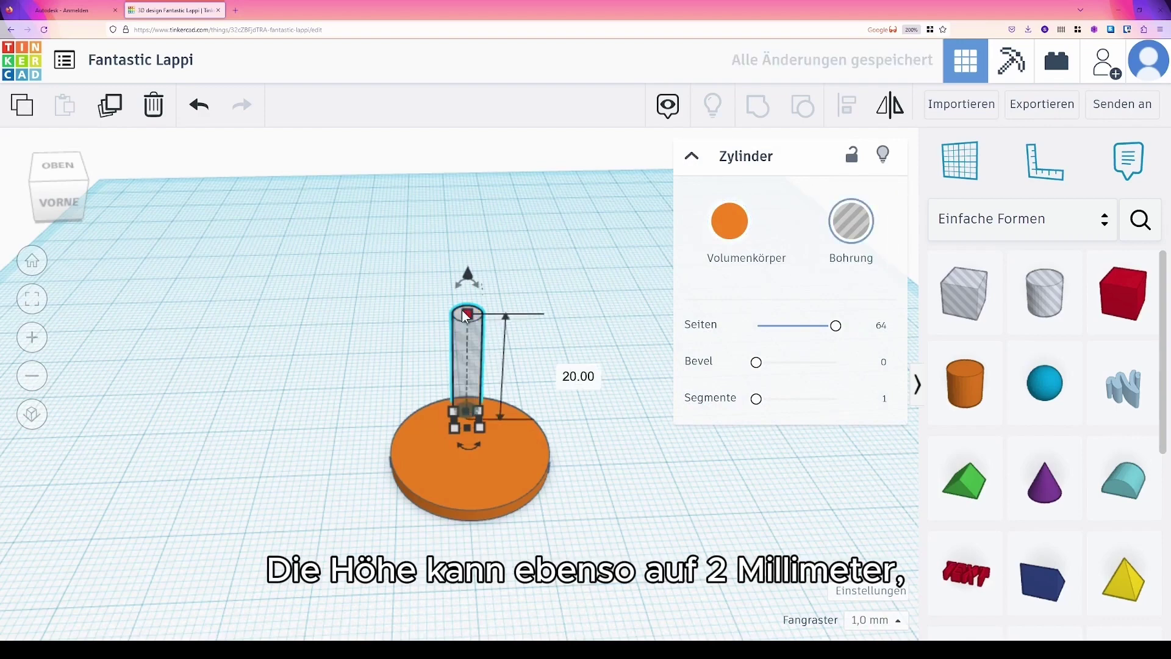
pyautogui.click(560, 370)
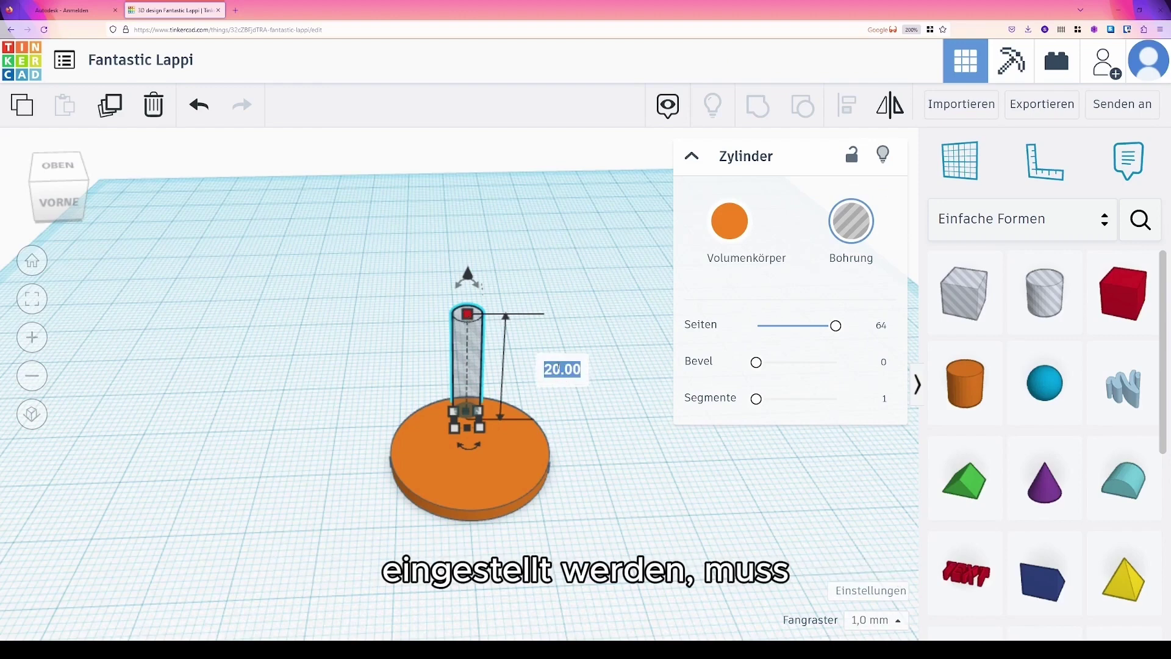
pyautogui.write('2')
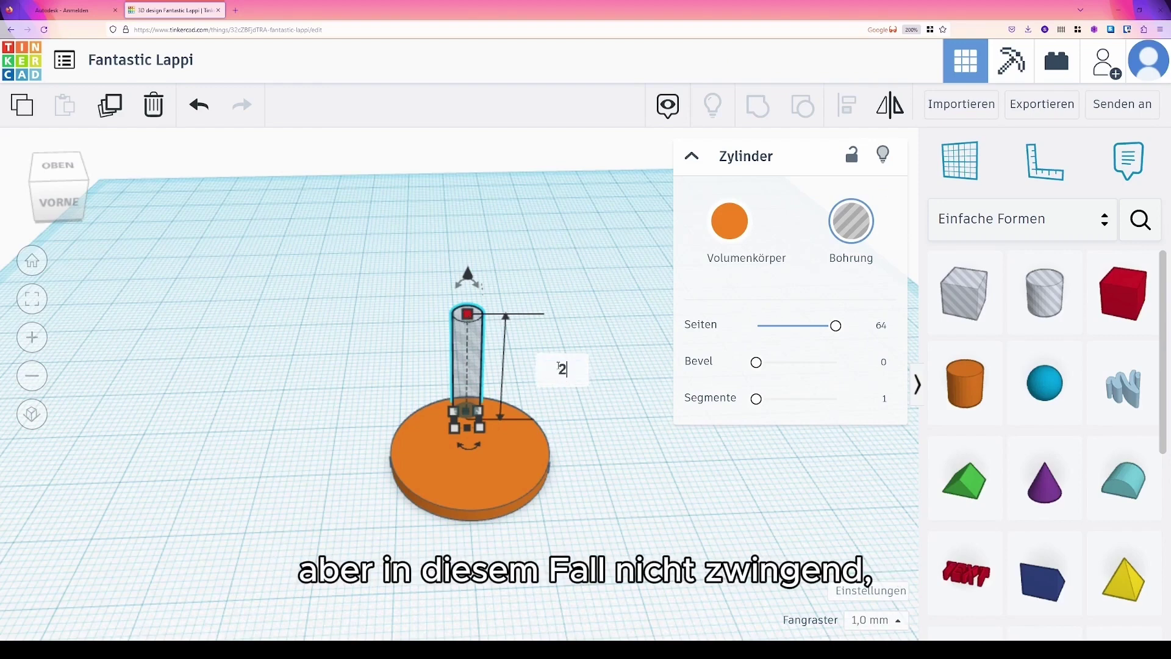
pyautogui.press('Return')
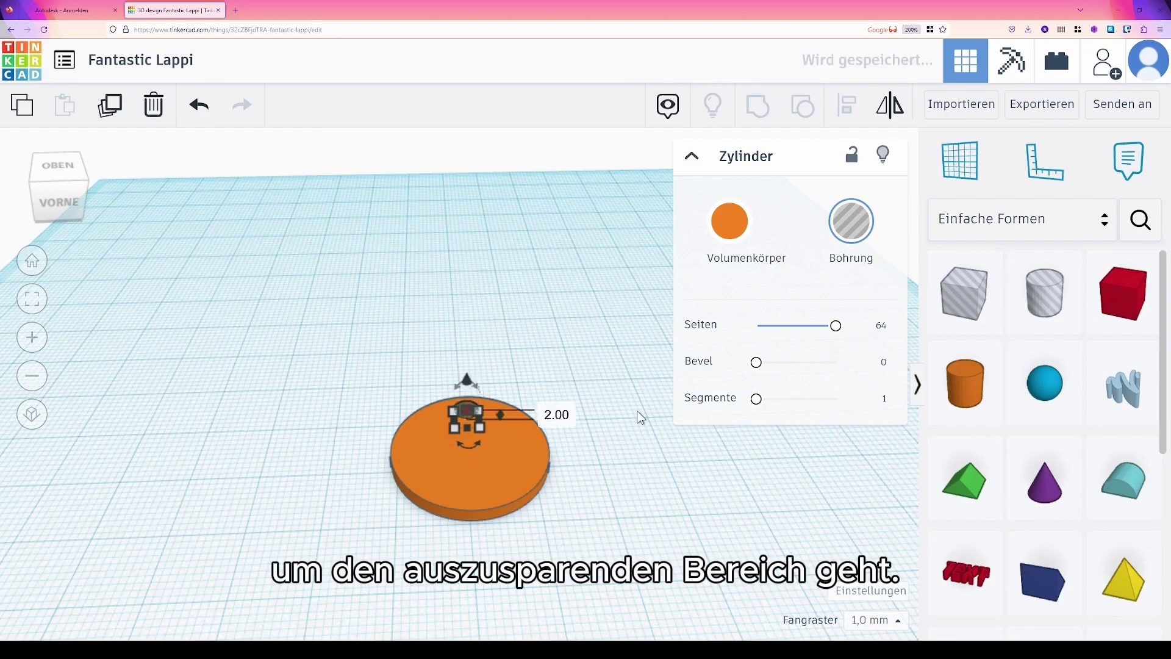
pyautogui.click(281, 385)
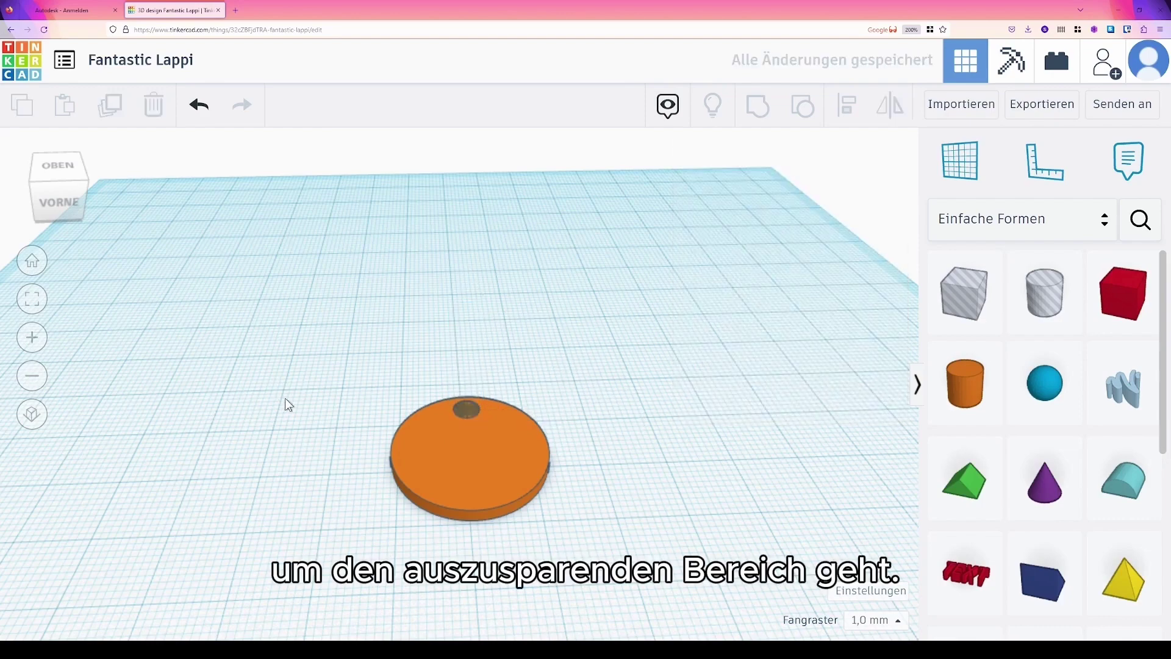
# Group the coin and the hole cylinder to cut the hole through the coin.
pyautogui.click(56, 183)
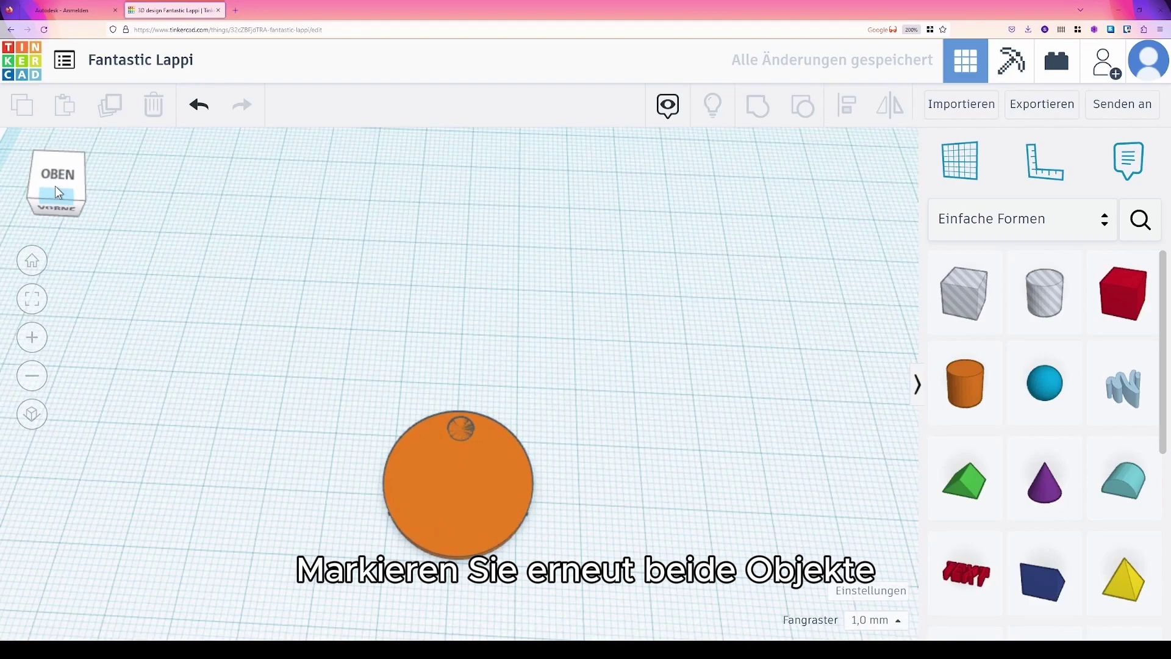
pyautogui.moveTo(316, 349); pyautogui.dragTo(677, 604)
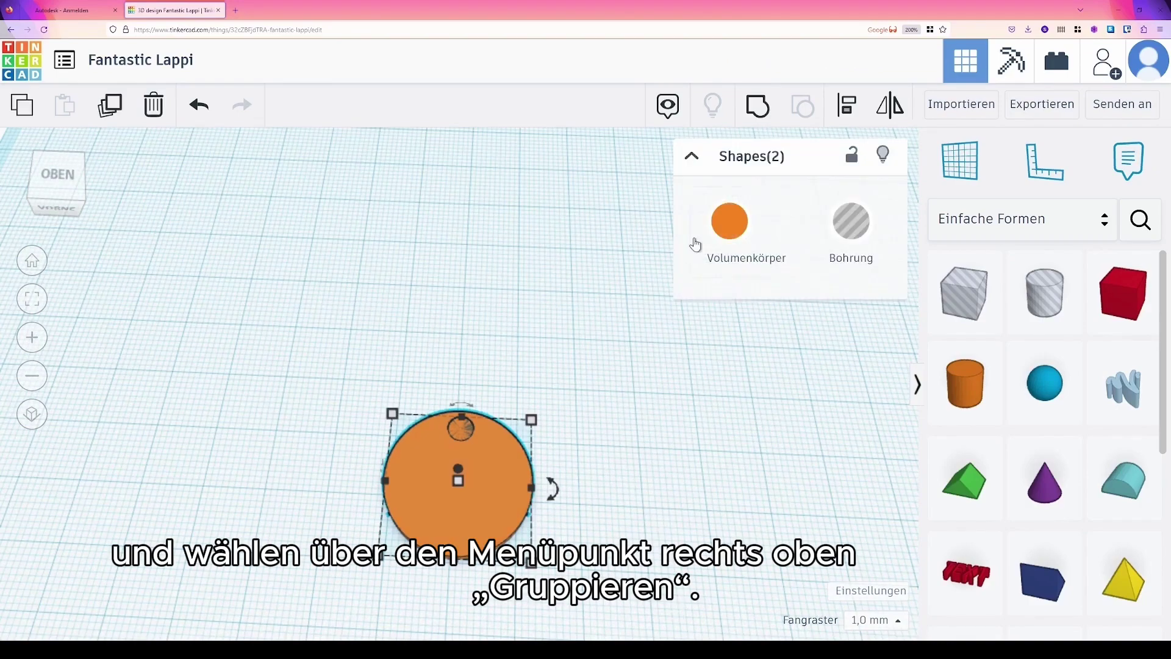
pyautogui.click(754, 122)
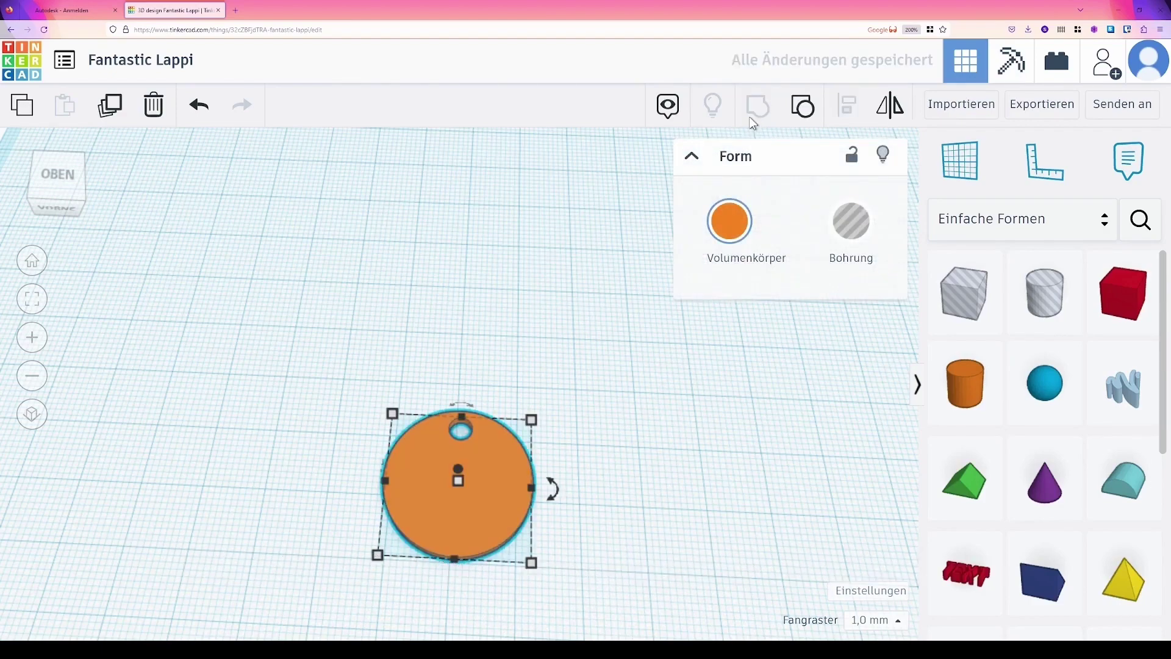
pyautogui.click(233, 440)
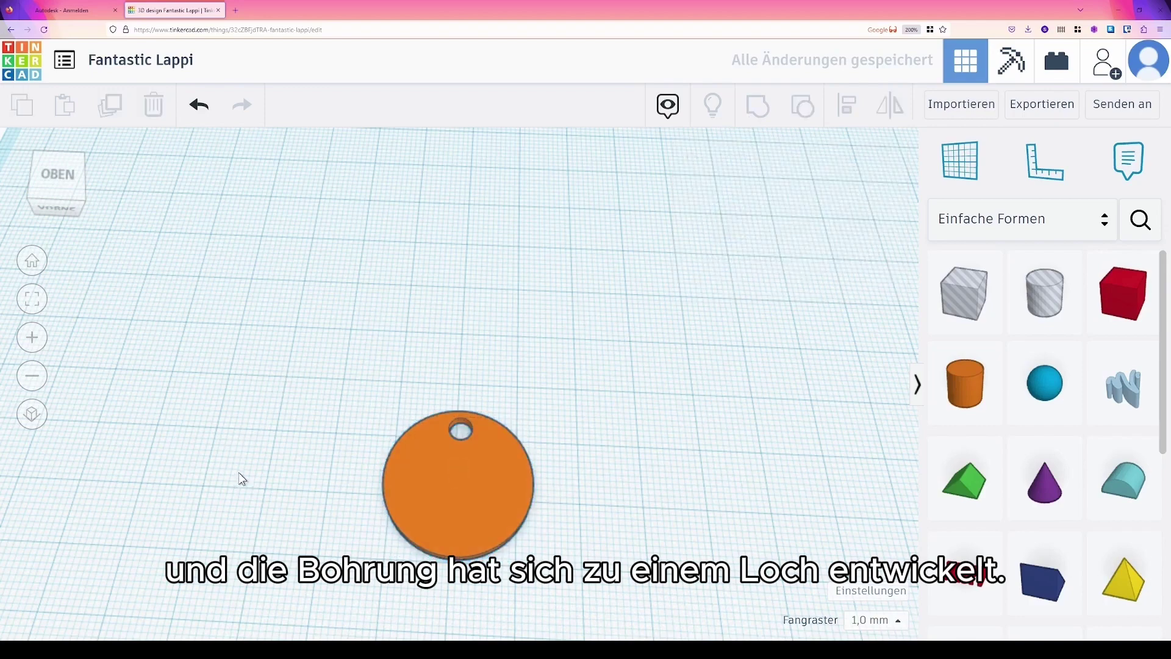
# Move the coin with its hole farther back on the workplane and deselect it.
pyautogui.click(44, 201)
pyautogui.moveTo(43, 194)
pyautogui.mouseDown()
pyautogui.moveTo(38, 181)
pyautogui.moveTo(44, 201)
pyautogui.mouseUp()
pyautogui.click(44, 199)
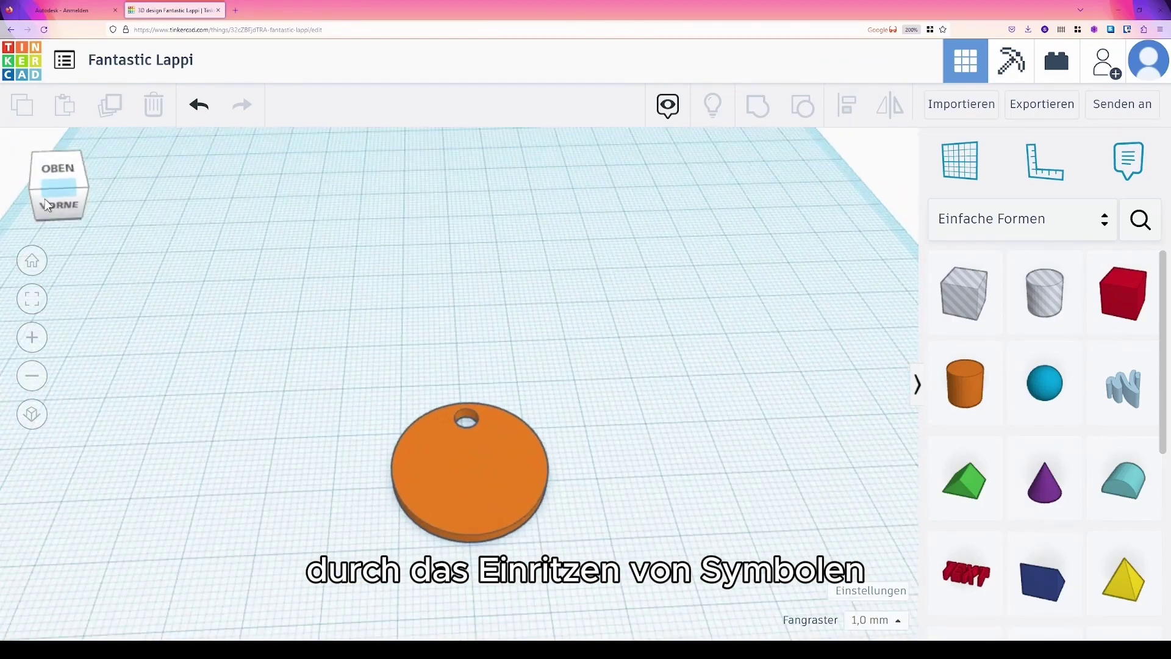
pyautogui.click(465, 421)
pyautogui.moveTo(466, 421); pyautogui.dragTo(466, 395)
pyautogui.click(353, 397)
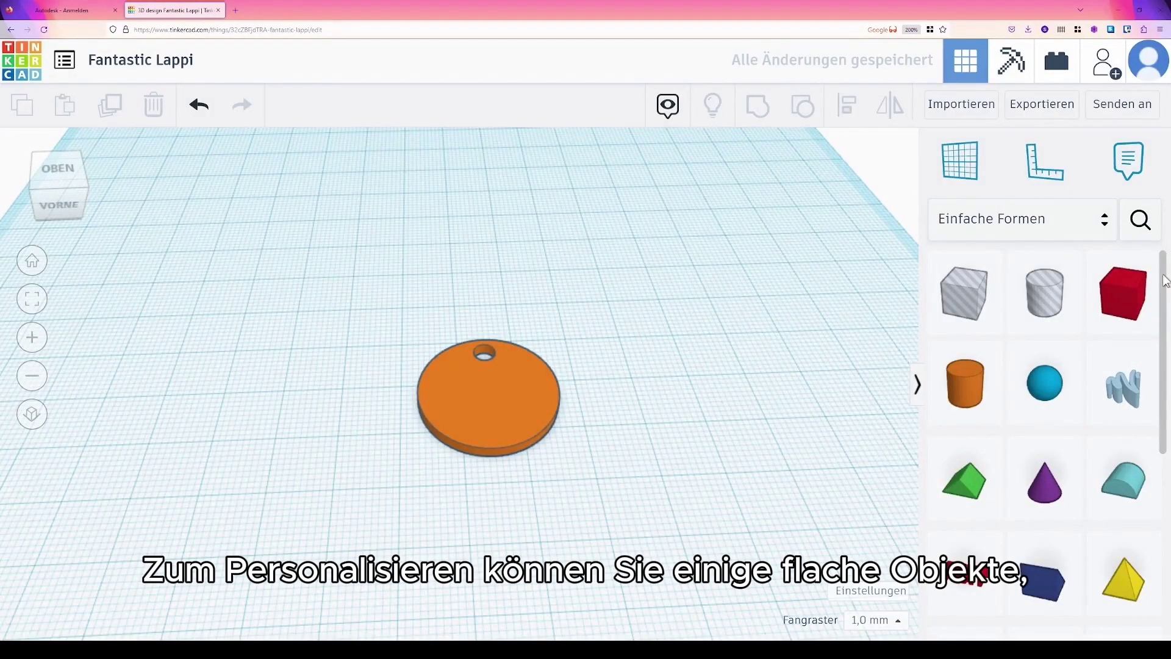
# Add a Scribble shape to the workplane beside the coin, drawn freehand as a small X.
pyautogui.moveTo(1167, 282); pyautogui.dragTo(1168, 496)
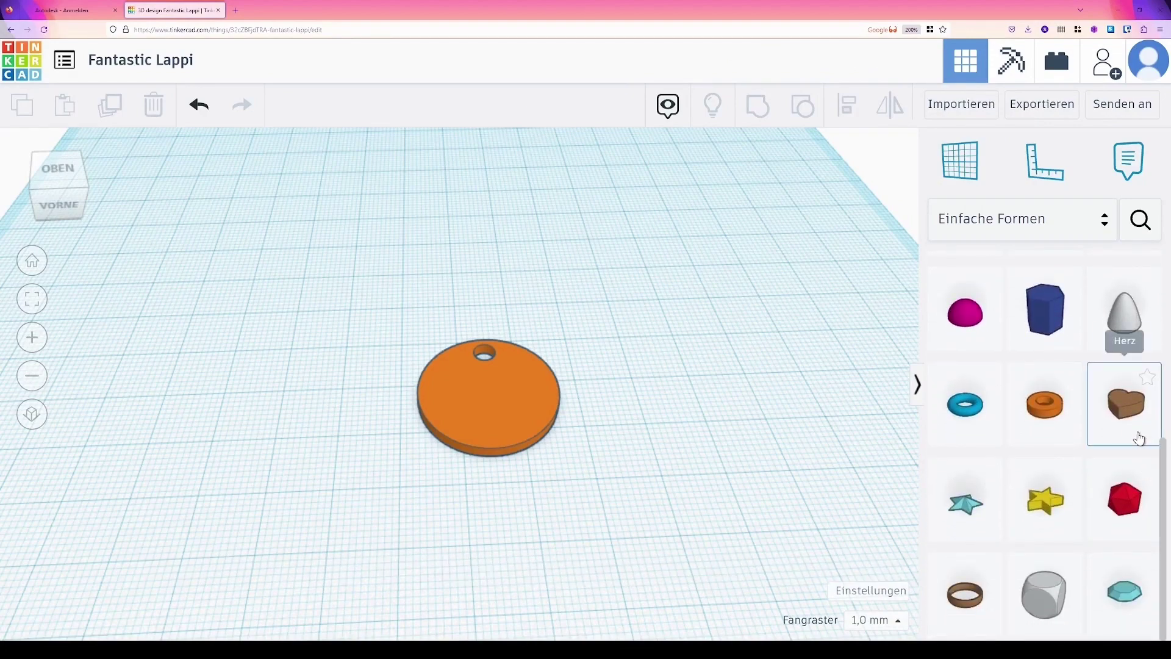
pyautogui.moveTo(1167, 530); pyautogui.dragTo(1169, 391)
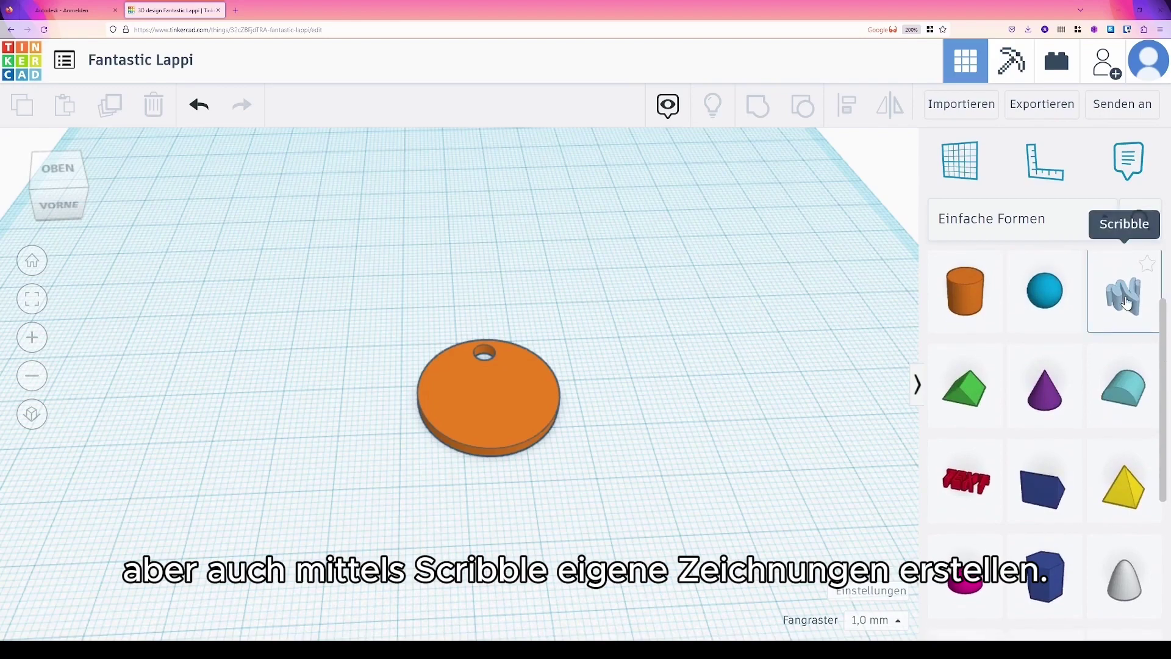
pyautogui.moveTo(1127, 304)
pyautogui.mouseDown()
pyautogui.moveTo(1037, 384)
pyautogui.moveTo(725, 398)
pyautogui.mouseUp()
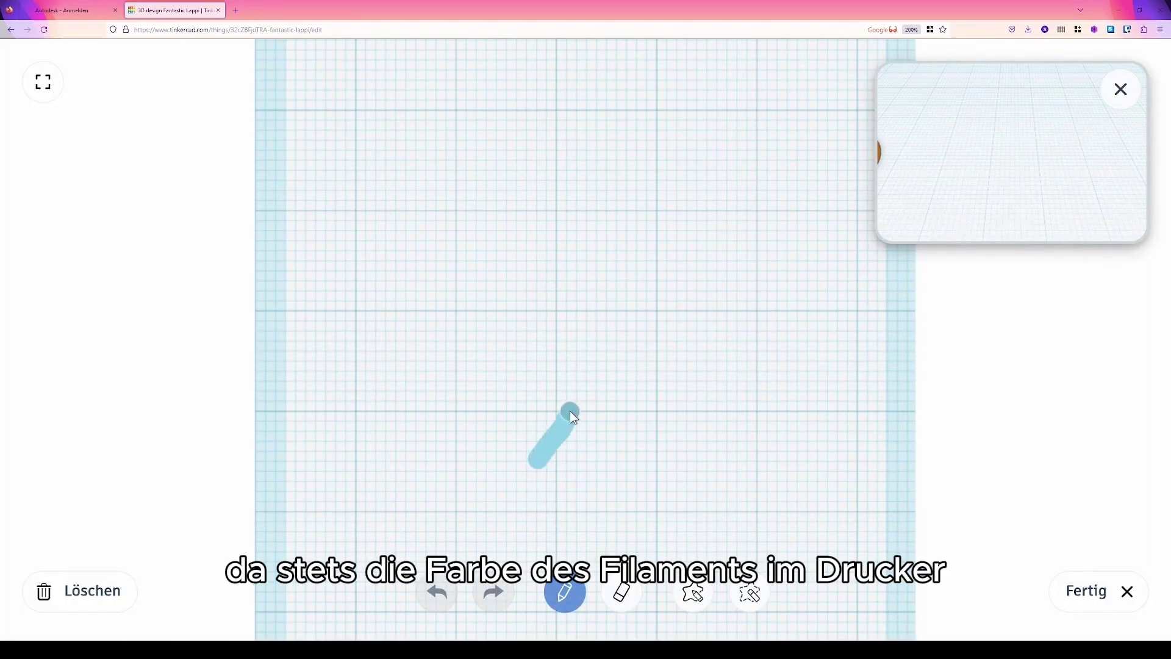
pyautogui.moveTo(570, 412)
pyautogui.mouseDown()
pyautogui.moveTo(558, 437)
pyautogui.moveTo(597, 464)
pyautogui.mouseUp()
pyautogui.click(1096, 583)
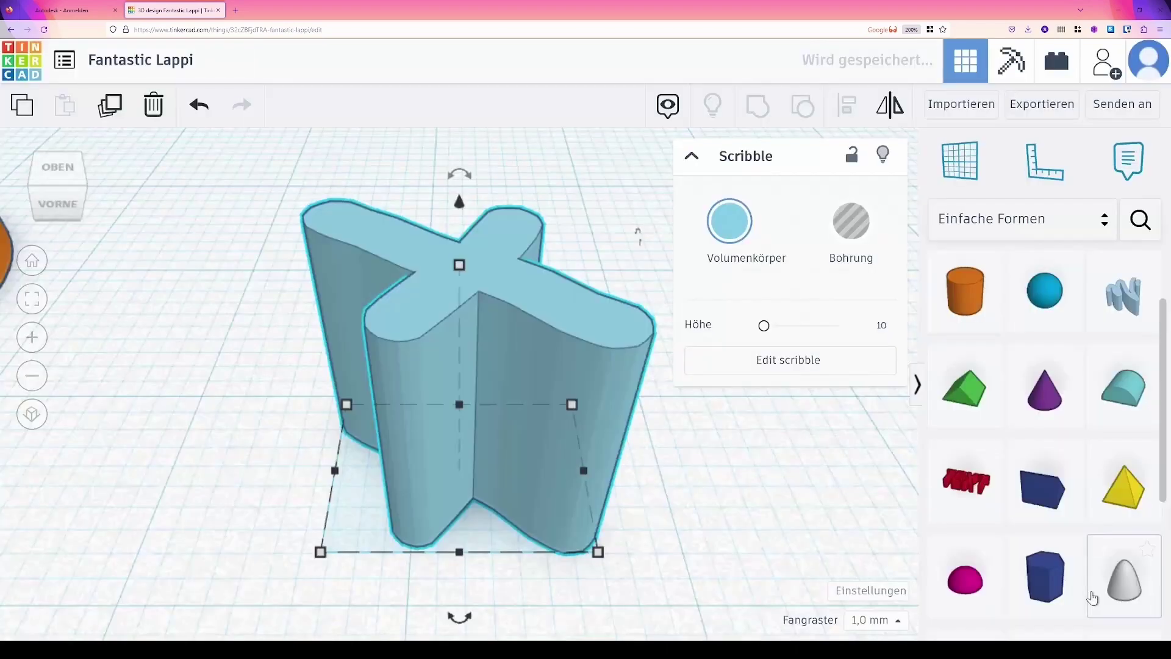
# Lower the height of the X-shaped Scribble and delete it from the workplane.
pyautogui.moveTo(458, 263); pyautogui.dragTo(443, 447)
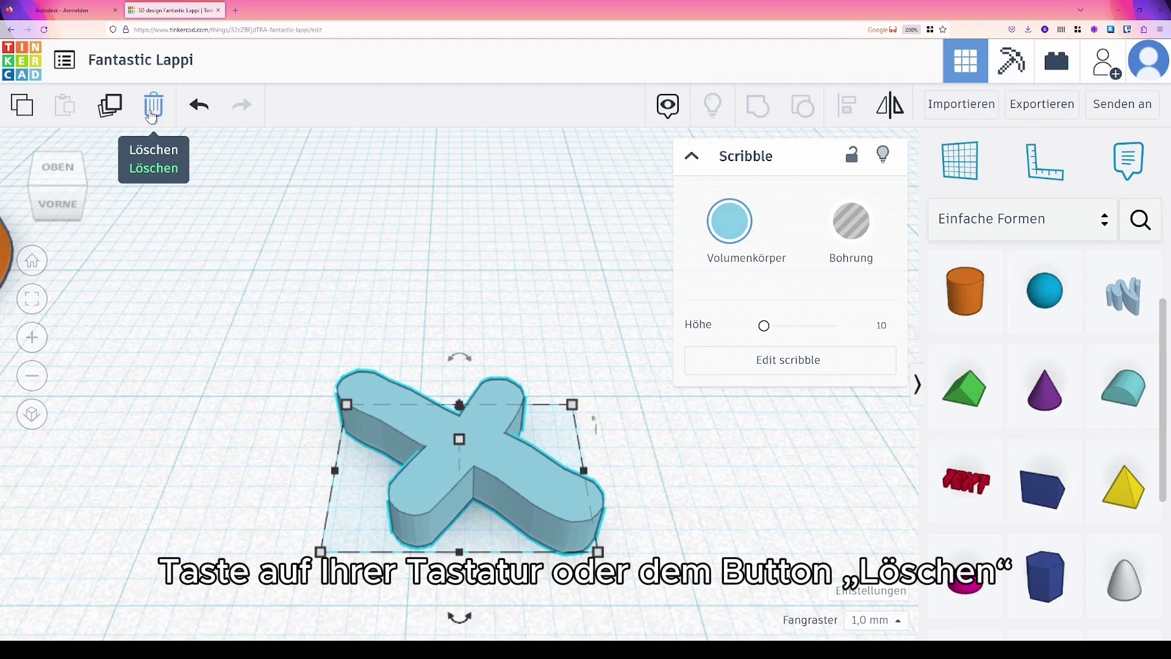
pyautogui.click(152, 116)
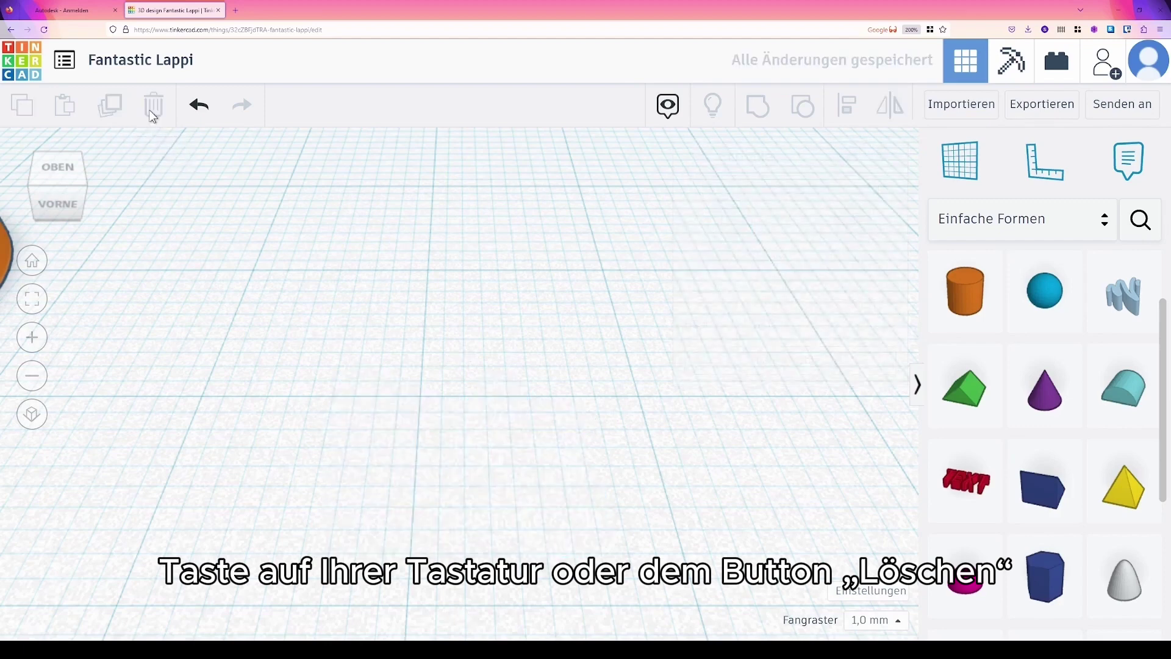
# Place a Text shape on the workplane in front of the coin and set its font to Sans Mono.
pyautogui.click(33, 263)
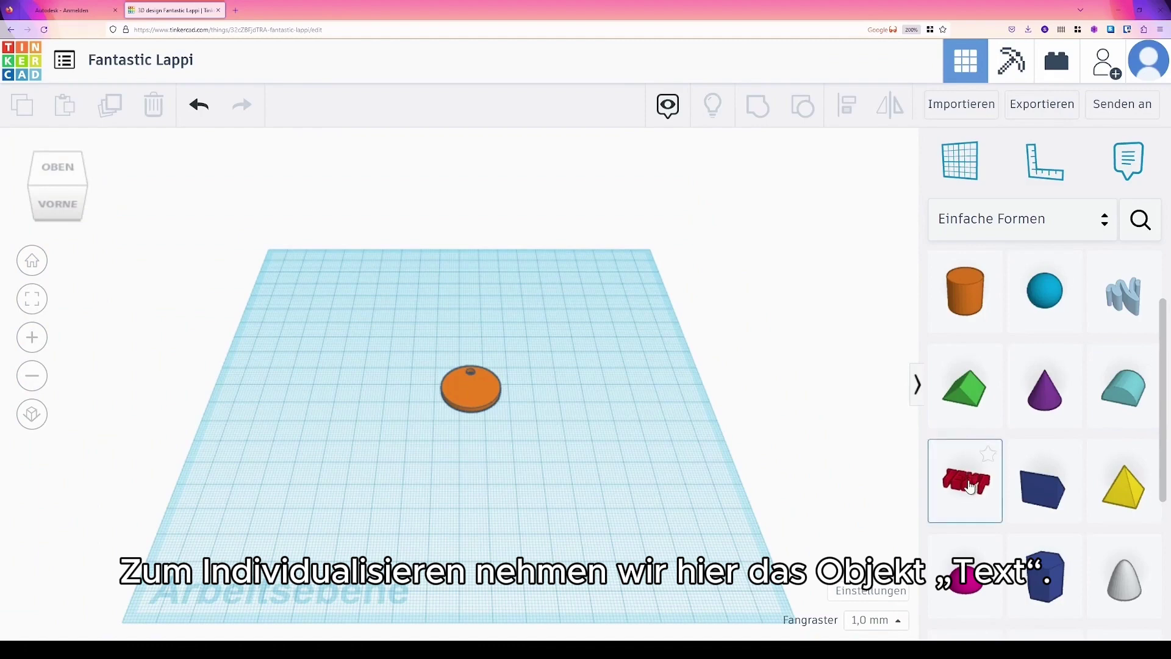
pyautogui.moveTo(972, 492); pyautogui.dragTo(544, 488)
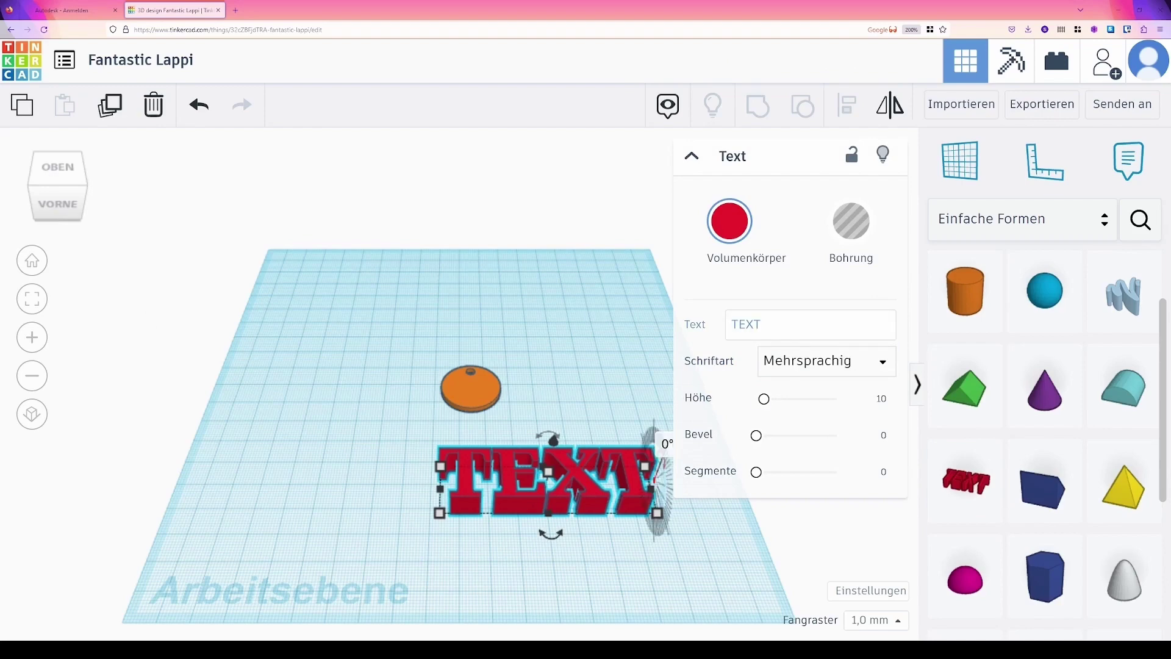
pyautogui.click(857, 366)
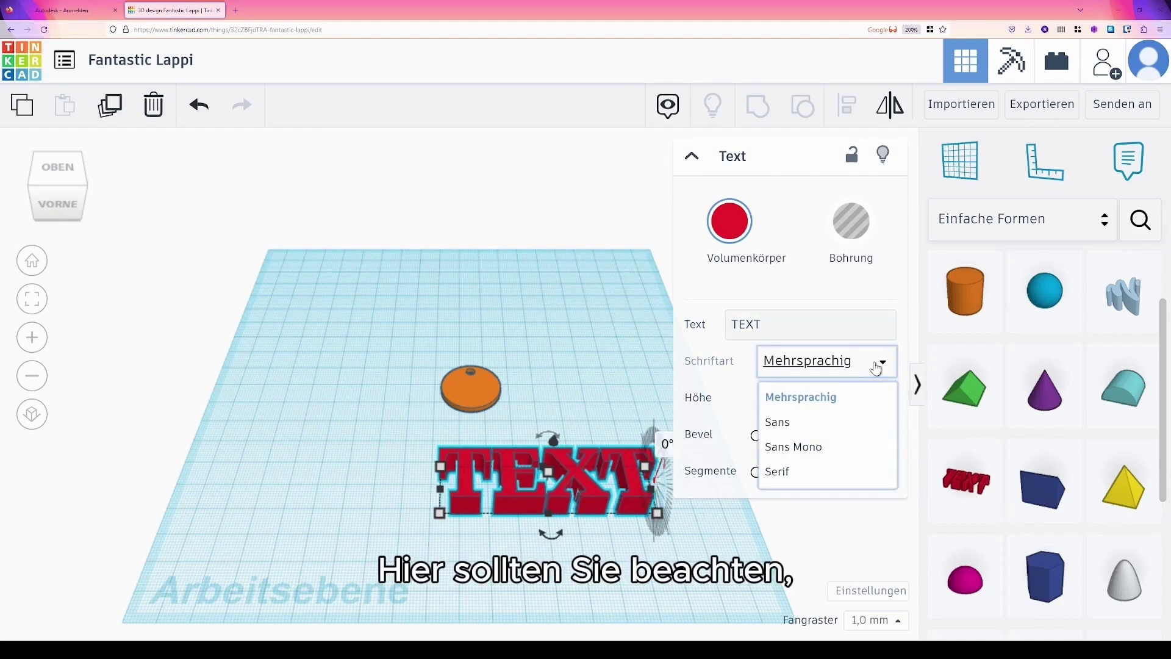
pyautogui.click(813, 451)
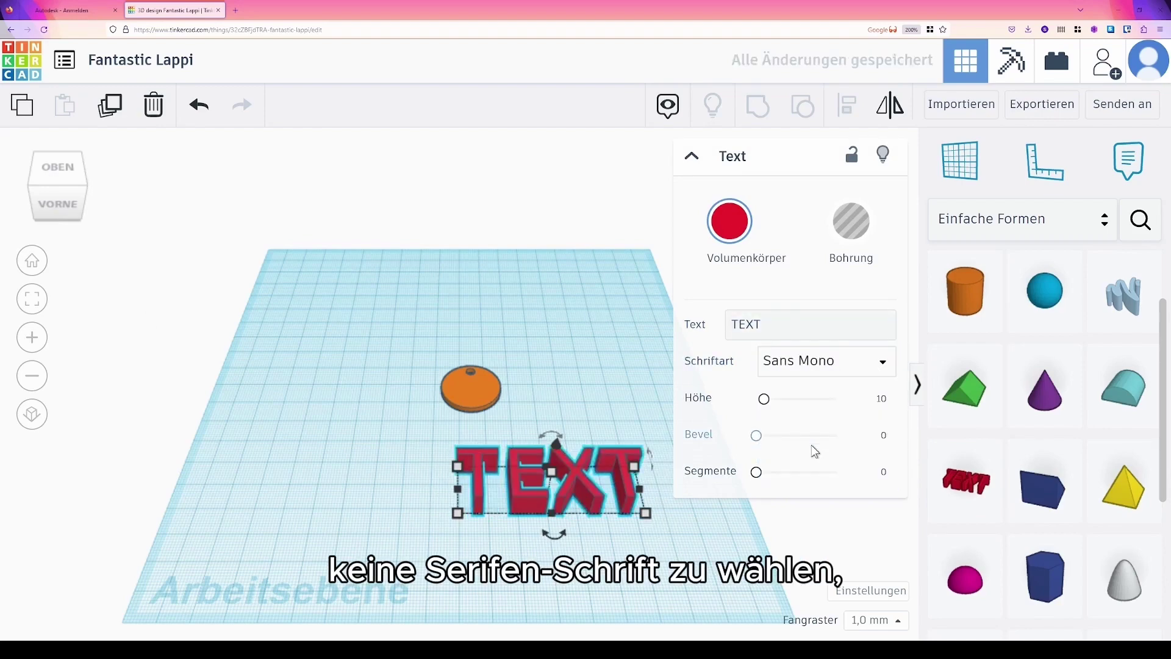
pyautogui.click(823, 370)
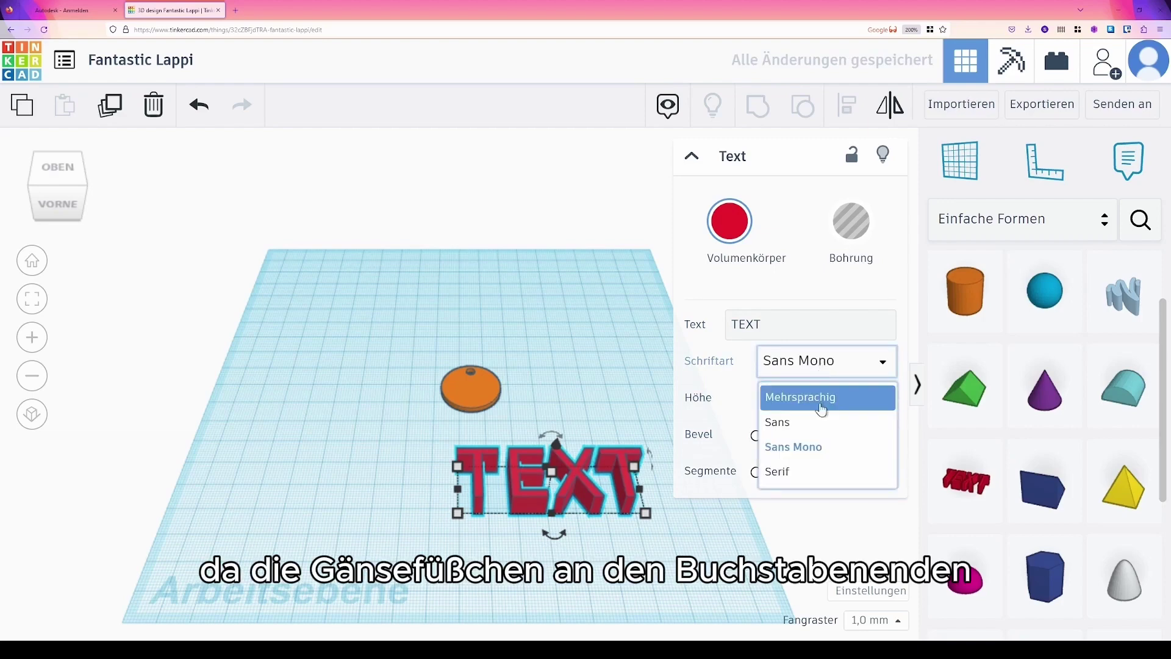